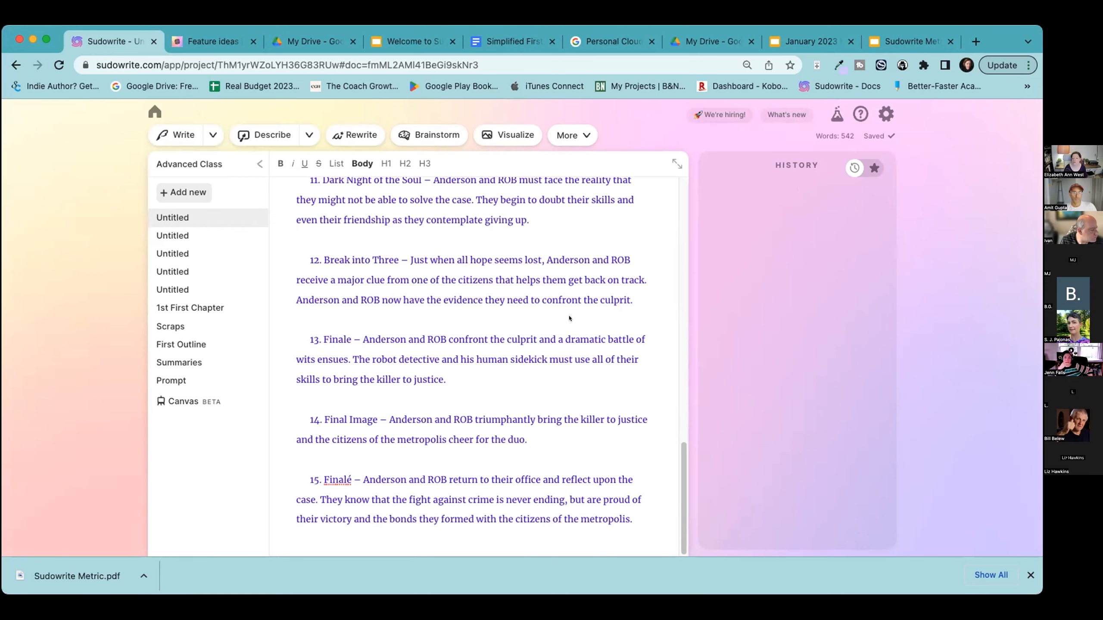
Step: Select the full 15-part outline text and rename its untitled document to "Save the Cat Outline"
drag(639, 519, 304, 193)
scroll(285, 193, up, 3)
double_click(199, 214)
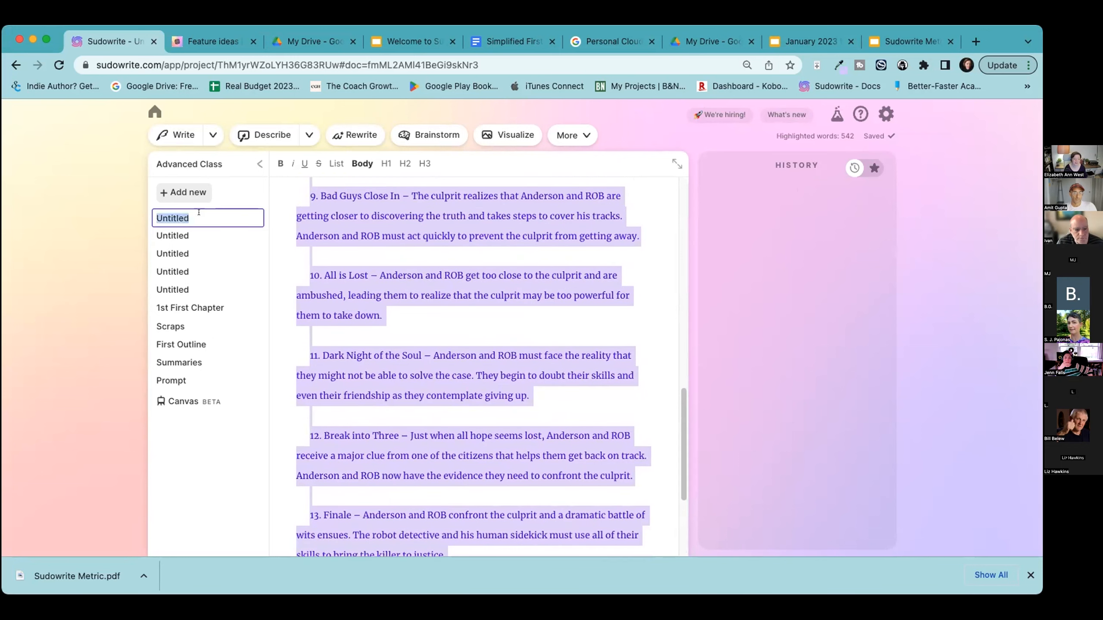
text(Save the Cat )
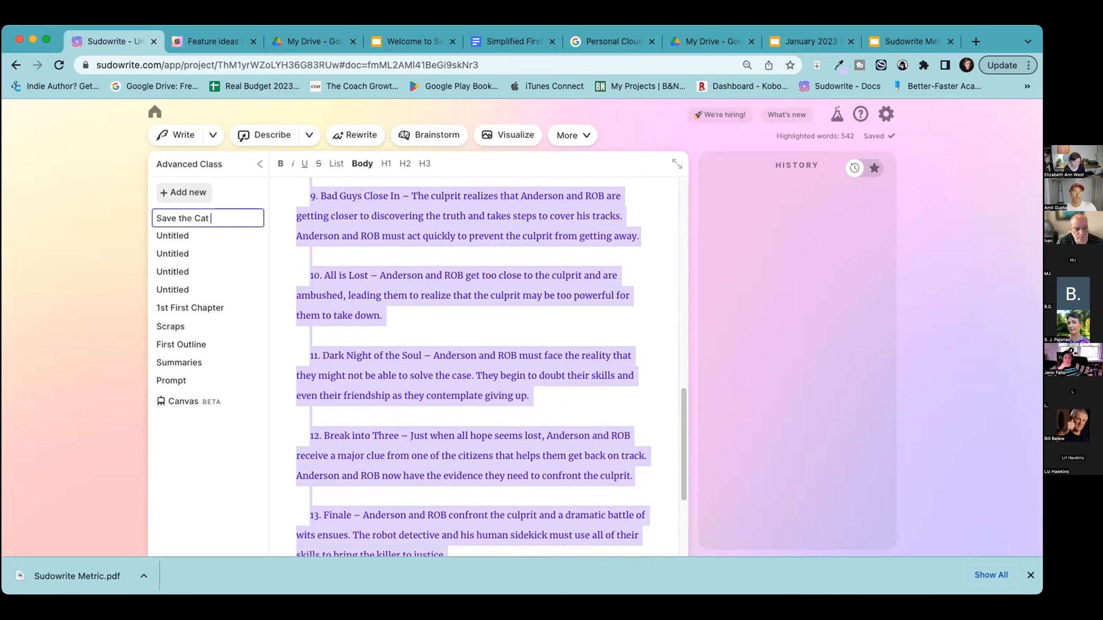
text(Outline)
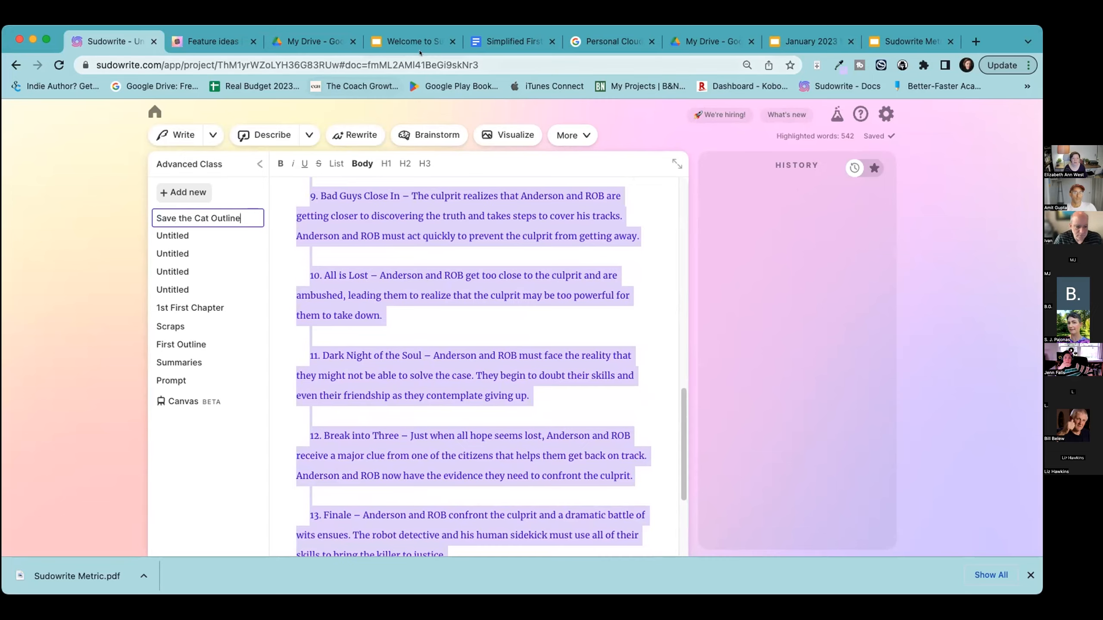
Step: Copy the highlighted Step 3 beat outline prompt from the Simplified First Draft Method Google Doc and open Sudowrite's Prompt document
click(512, 41)
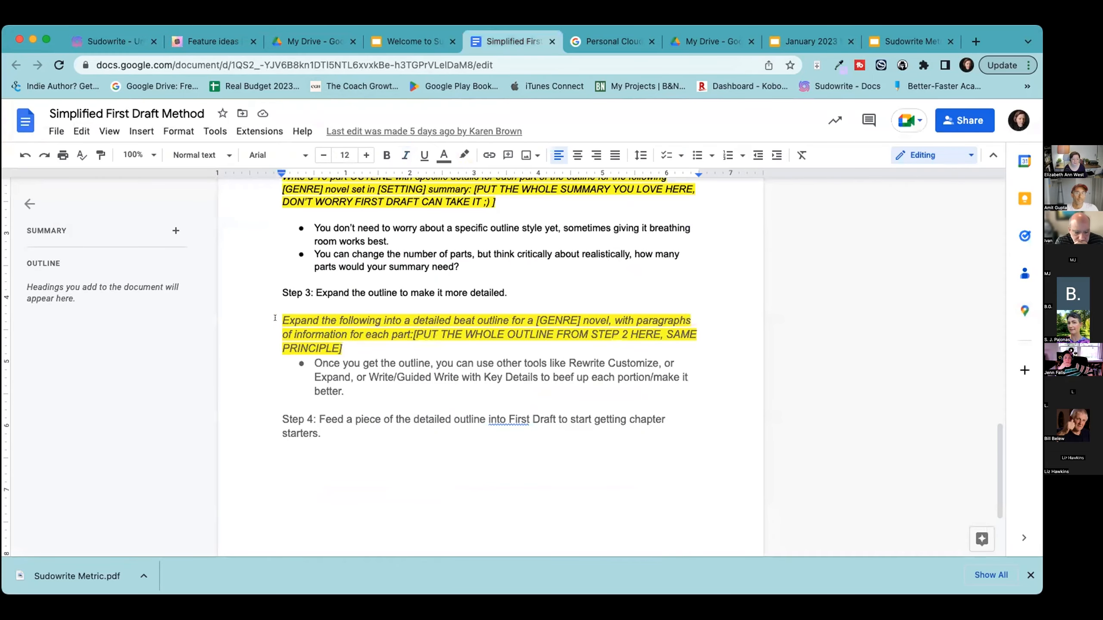
drag(283, 321, 380, 344)
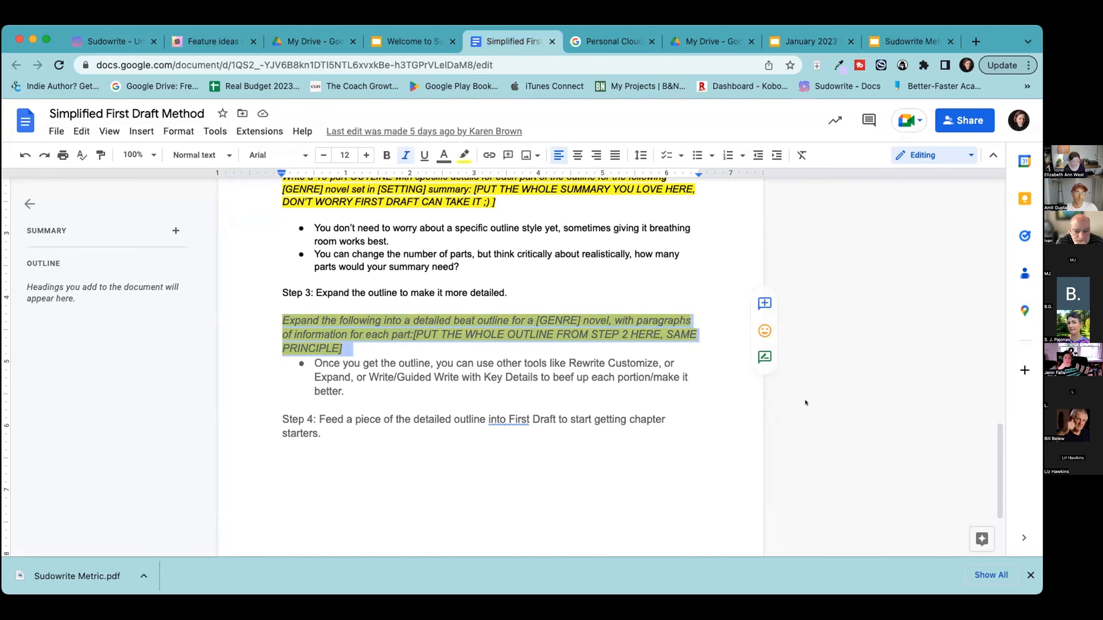
click(111, 41)
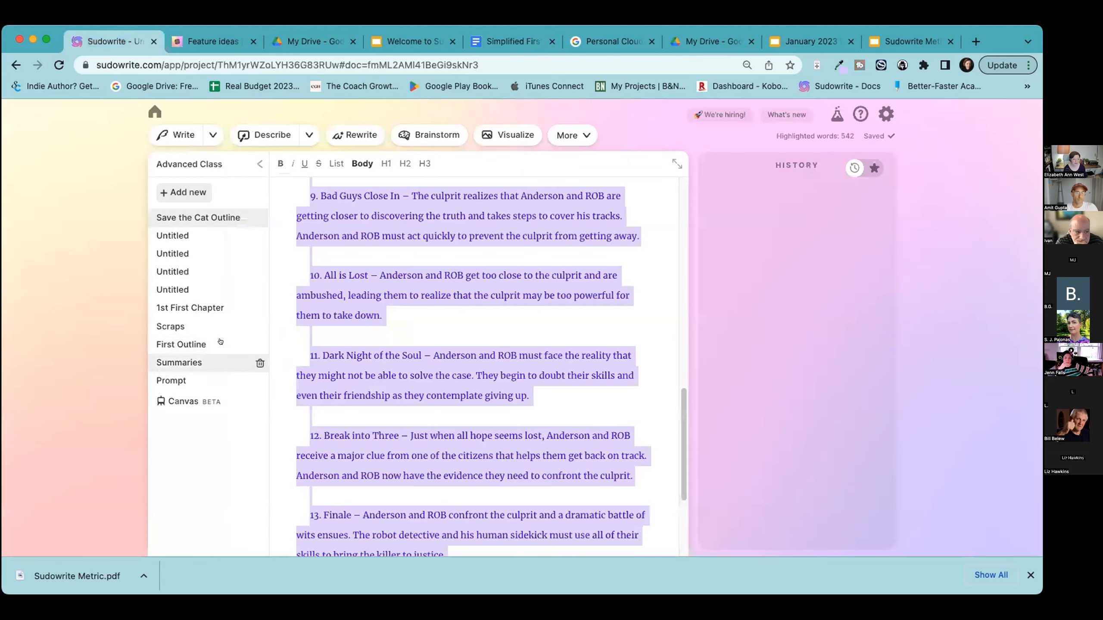
click(180, 374)
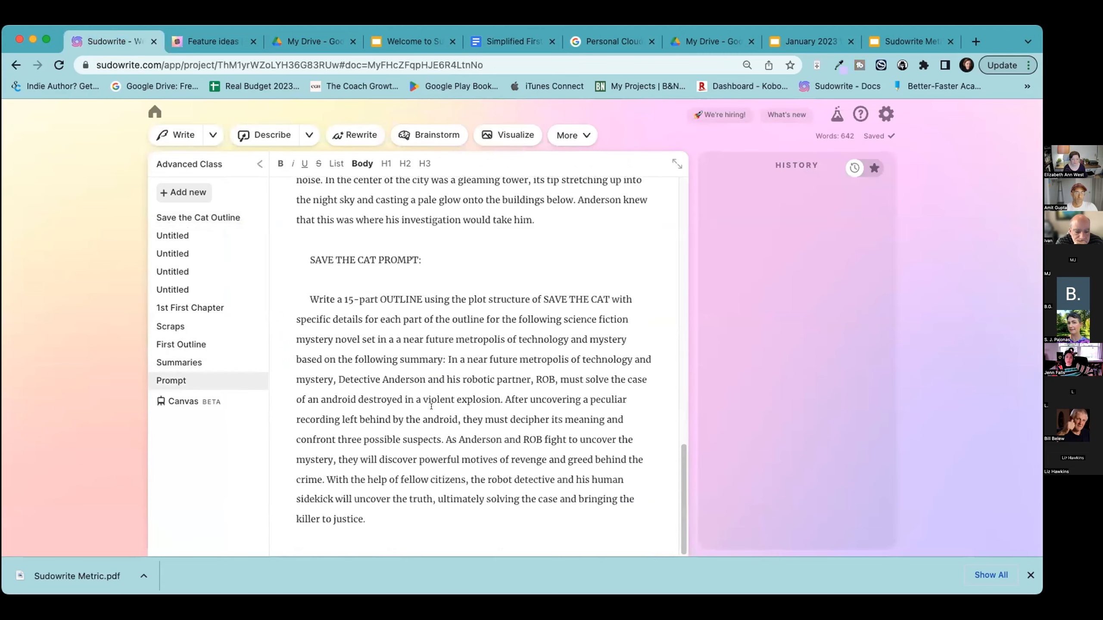
Step: Copy the entire 15-part outline from the Save the Cat Outline document, keeping the original text in place
click(199, 217)
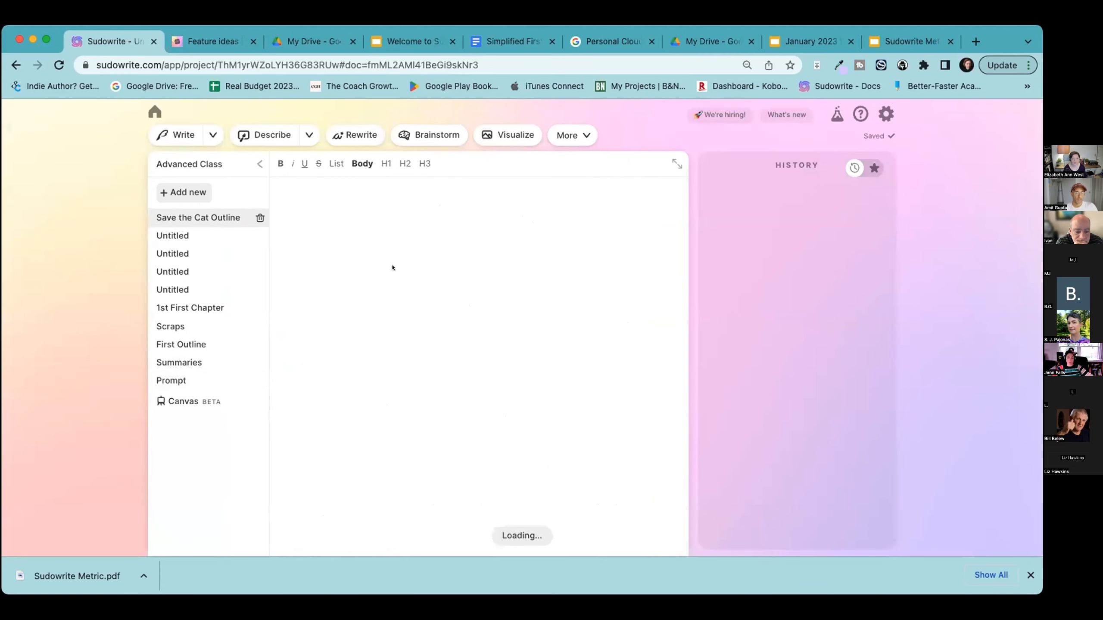
scroll(348, 234, up, 20)
drag(308, 203, 655, 523)
scroll(496, 254, down, 15)
scroll(497, 254, down, 6)
key(super+x)
key(super+z)
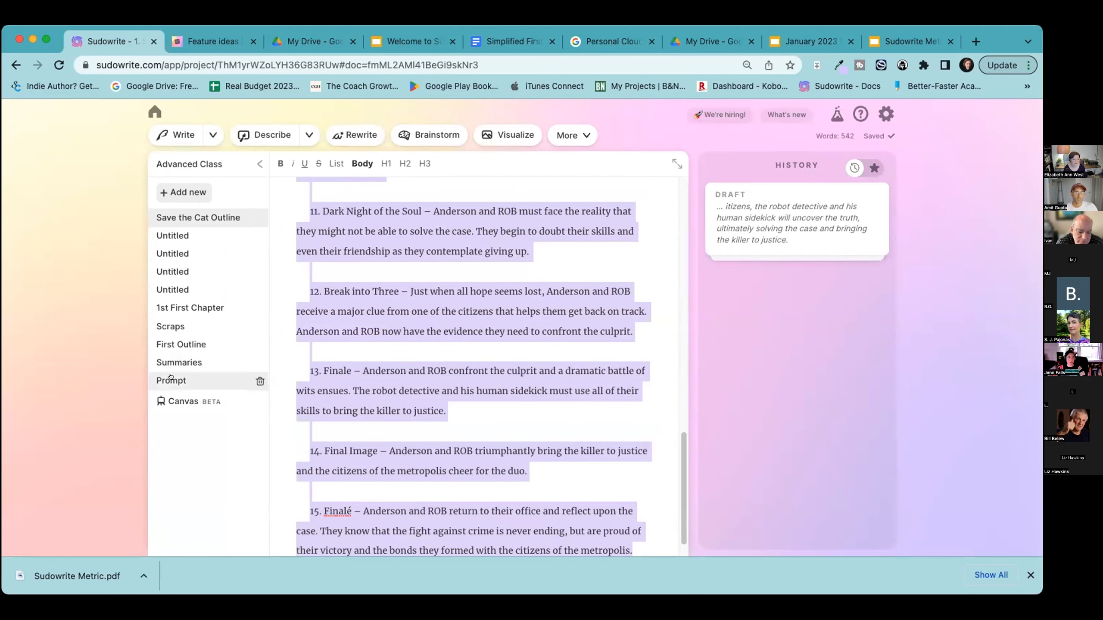
Step: Add the heading "BEAT OUTLINE" at the end of the Prompt document and paste the 15-part outline below it
click(252, 380)
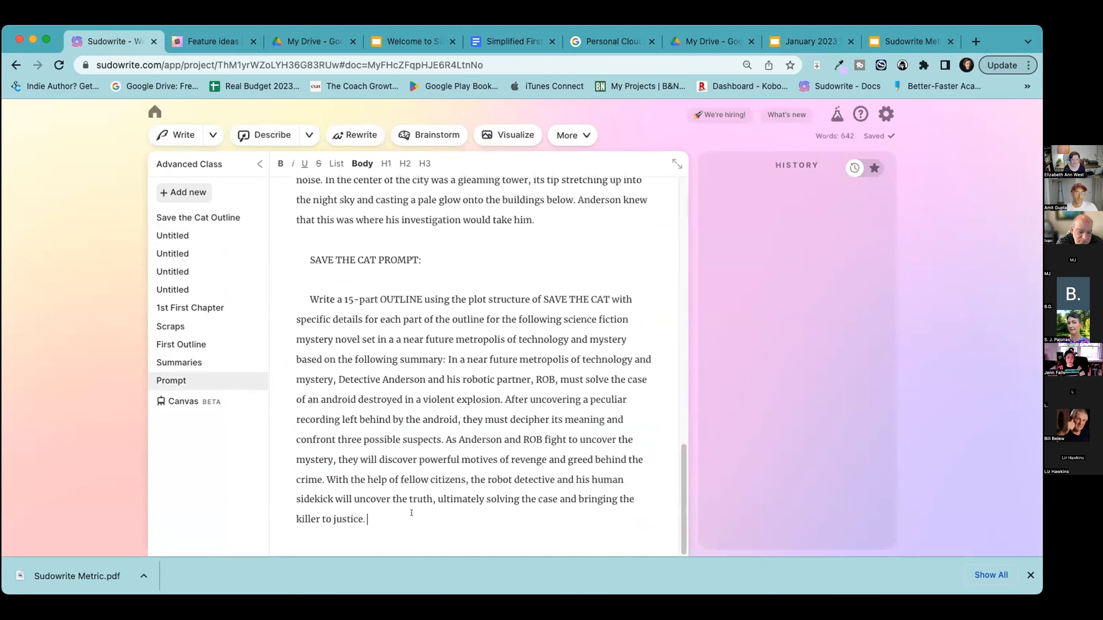
key(Return)
key(Return)
key(Return)
key(Return)
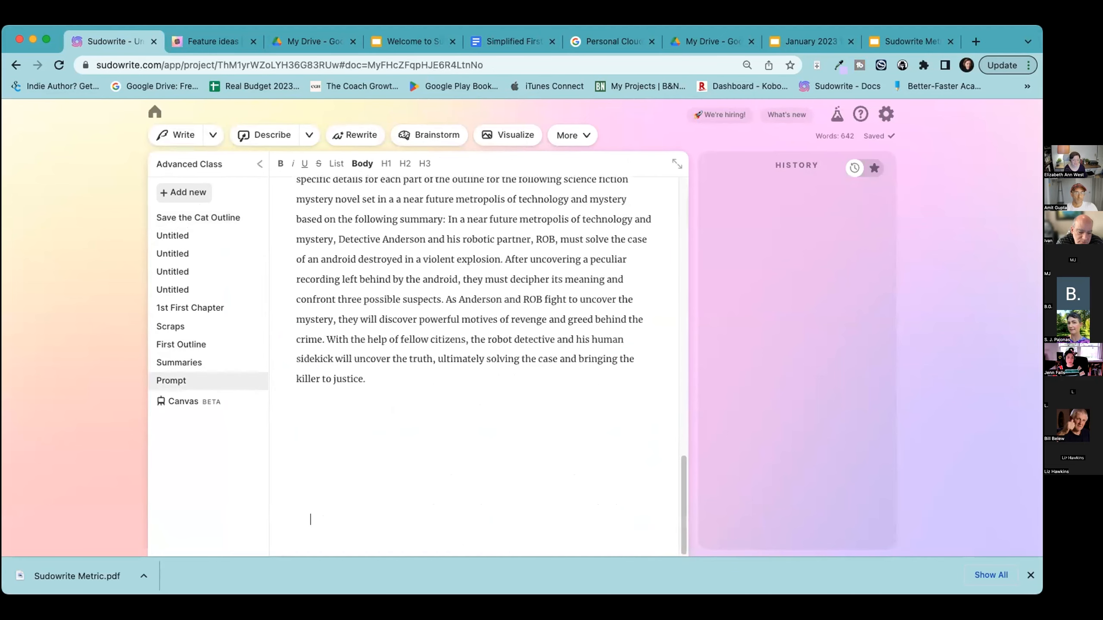
text(BEAT OUTLINE)
key(Return)
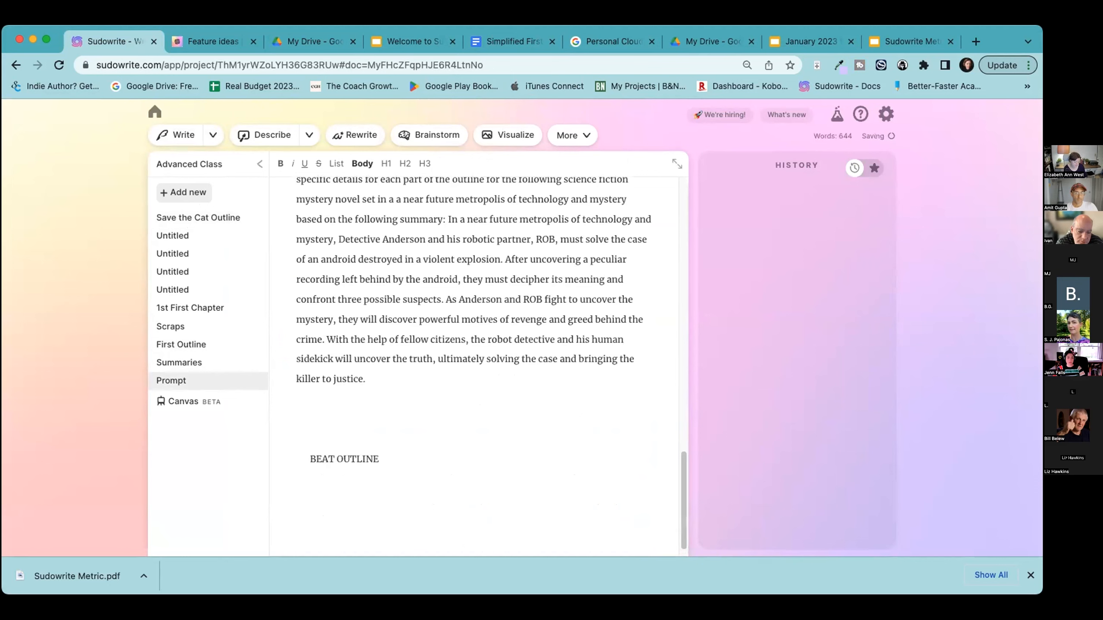
key(super+v)
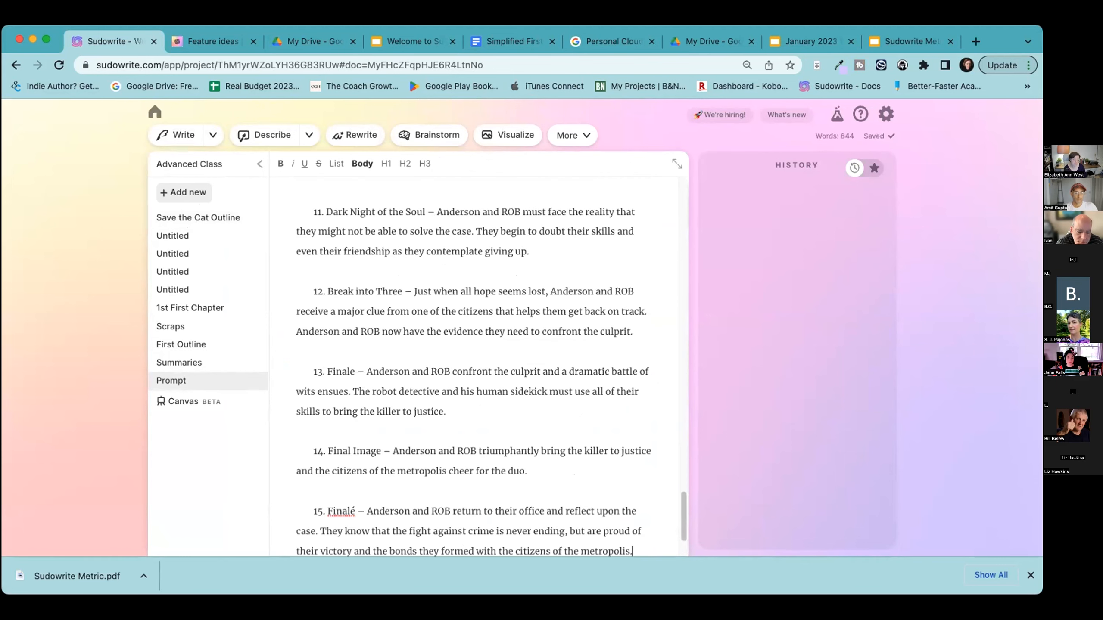
Step: Paste the "Expand the following into a detailed beat outline" prompt under BEAT OUTLINE and replace [GENRE] with "science fiction mystery"
scroll(453, 434, up, 5)
scroll(453, 434, up, 10)
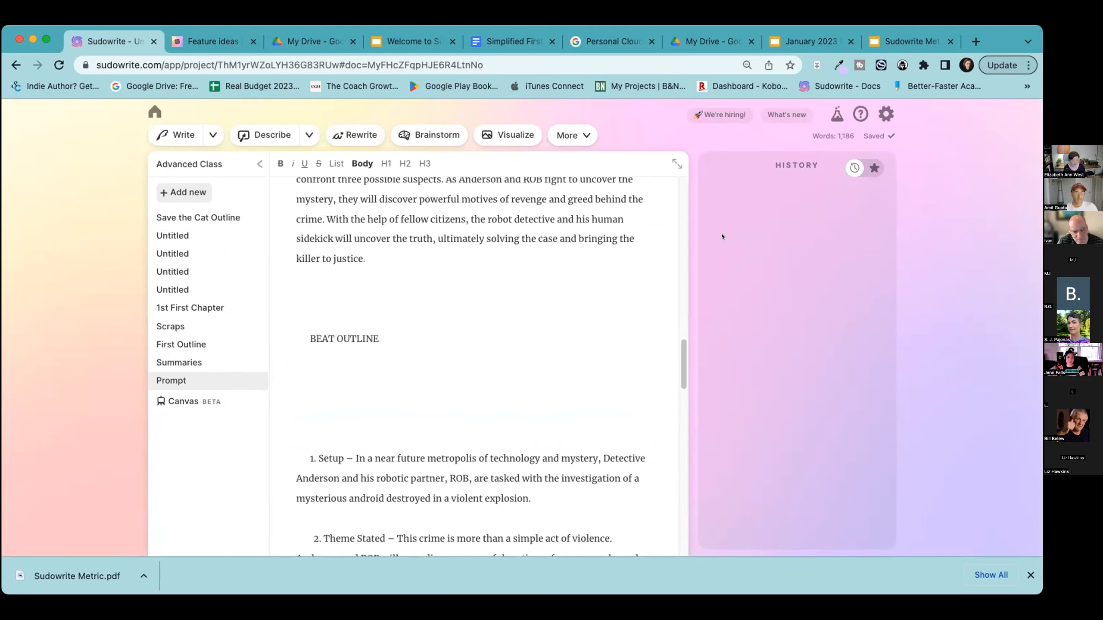
key(super+v)
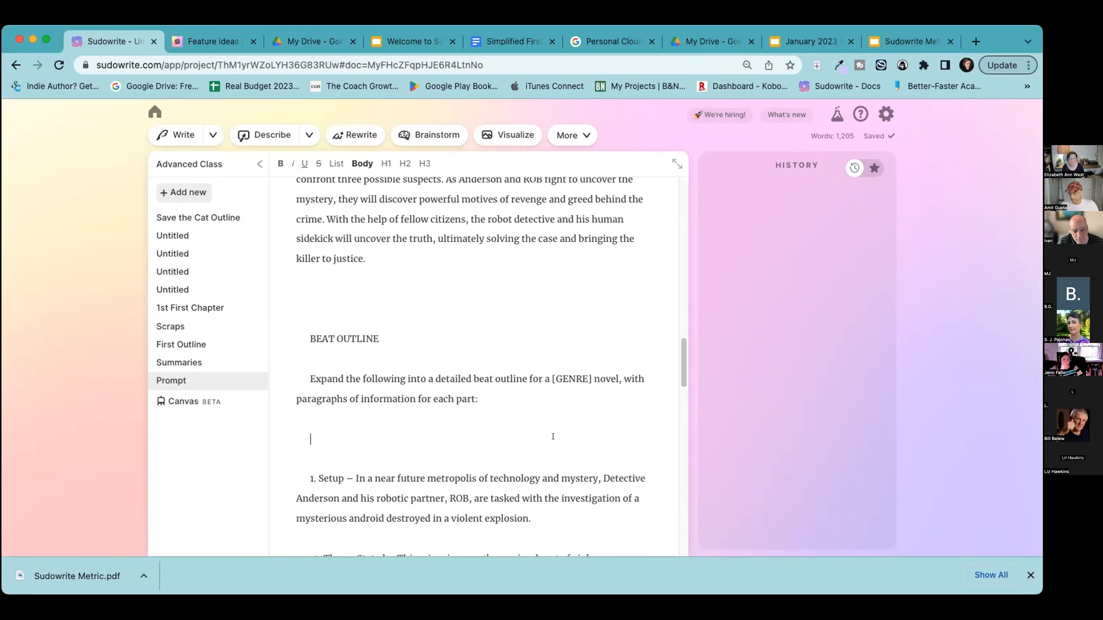
drag(590, 376, 551, 379)
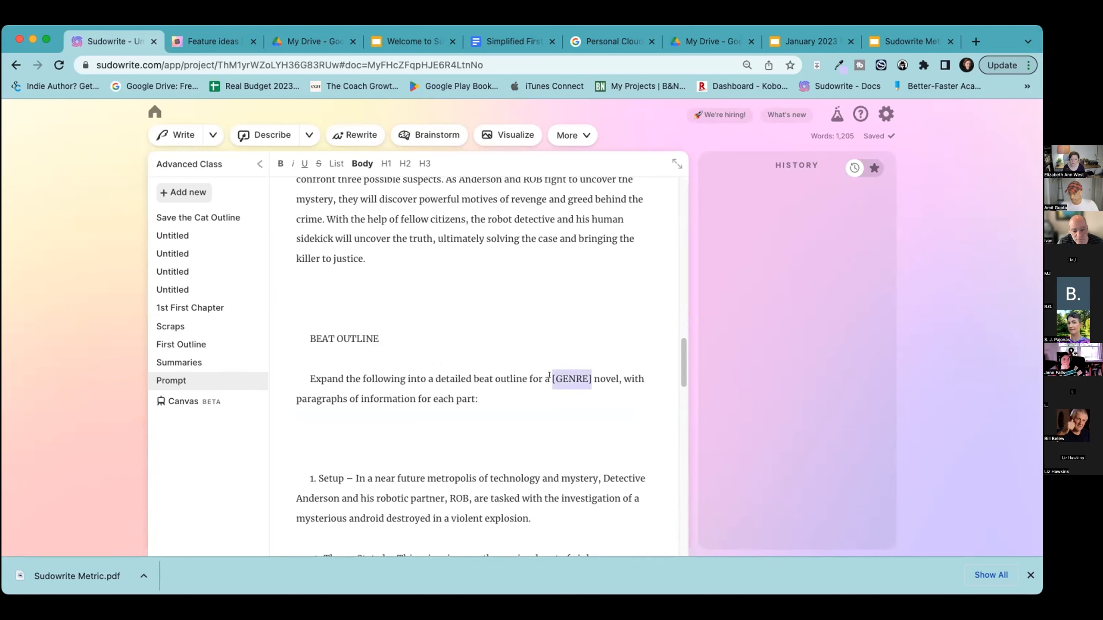
text(science fiction mystery)
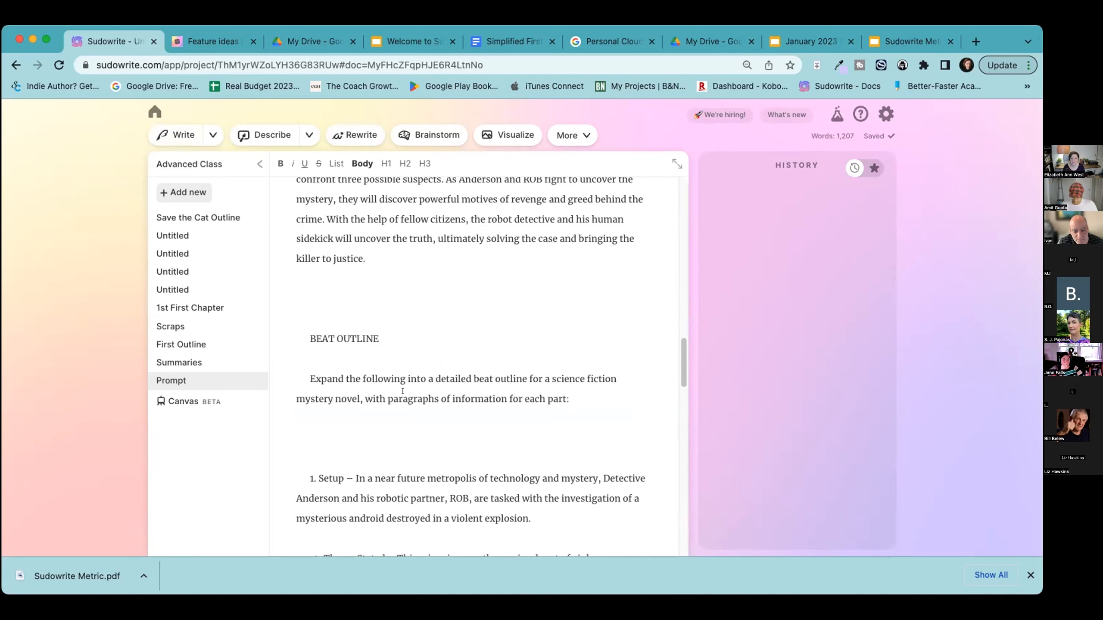
Step: Insert "adding in story details and characters and clues and red herrings for the mystery," after "novel," in the beat outline prompt
click(359, 396)
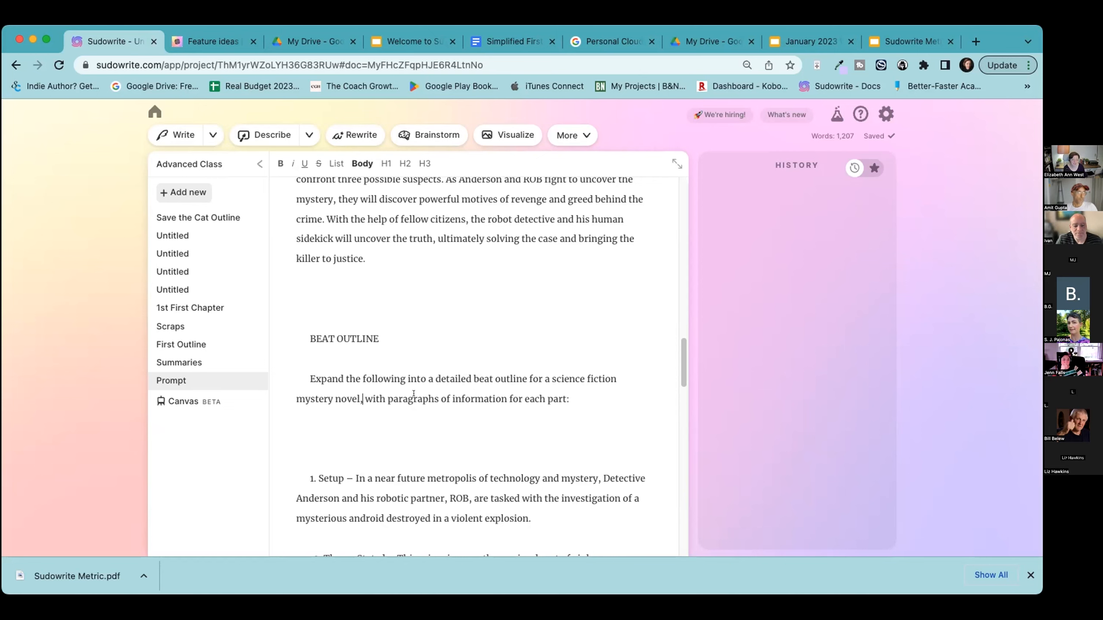
text(adding in)
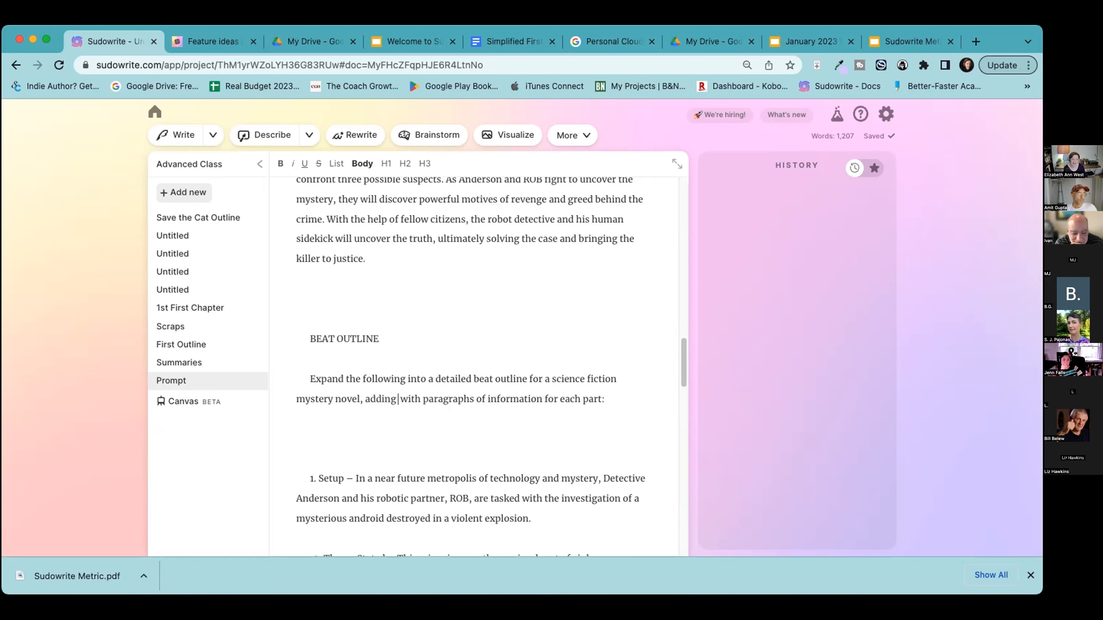
text( story details)
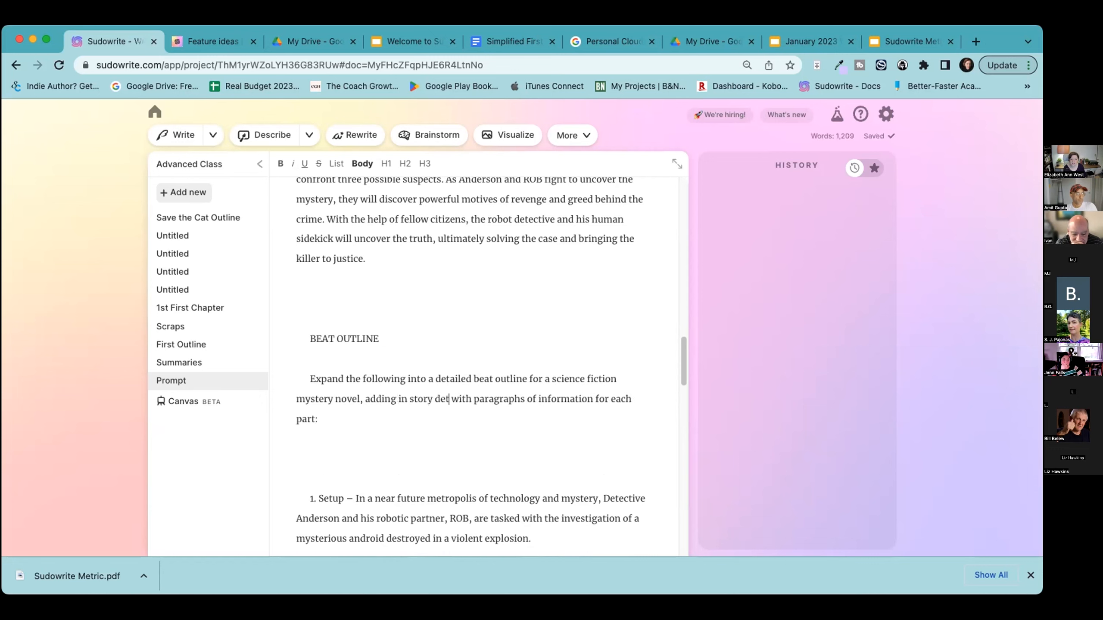
text( and char)
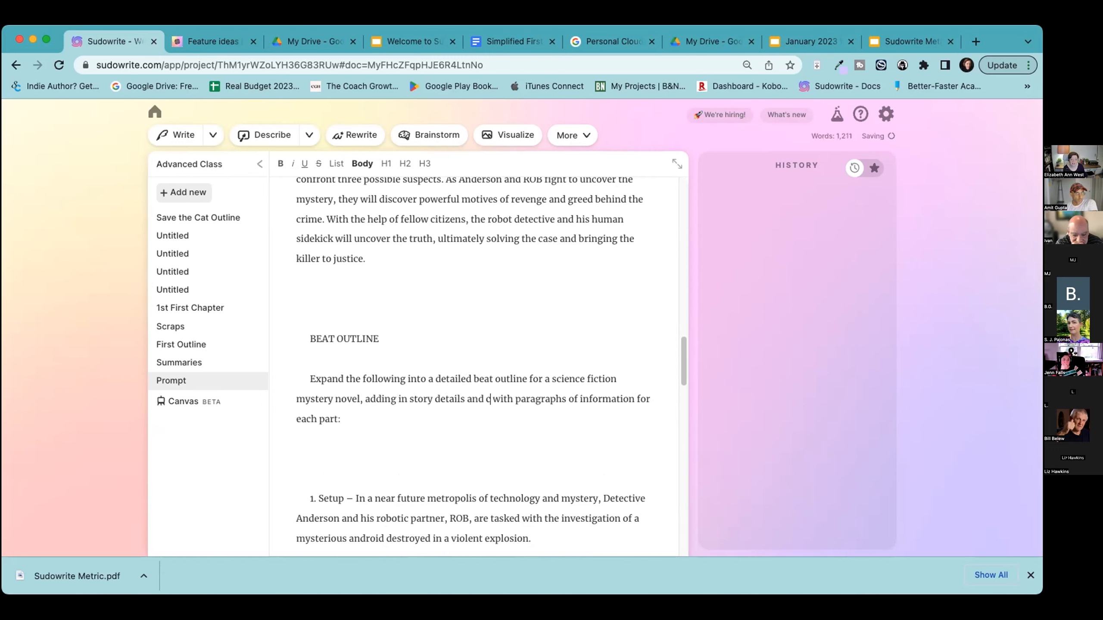
text(acters and)
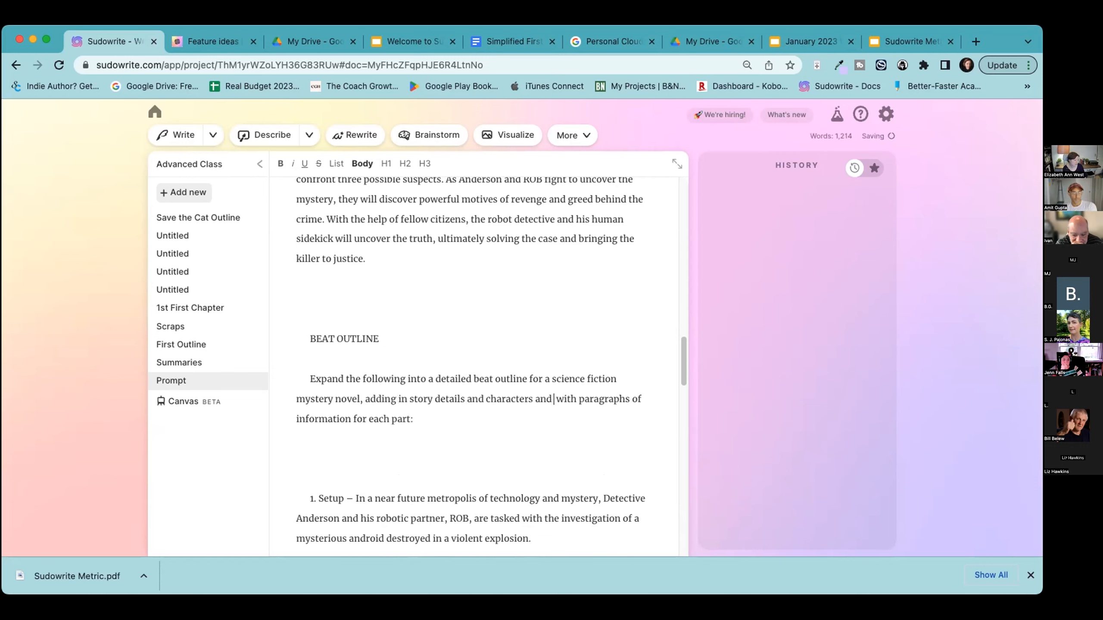
text( clues and red herrin)
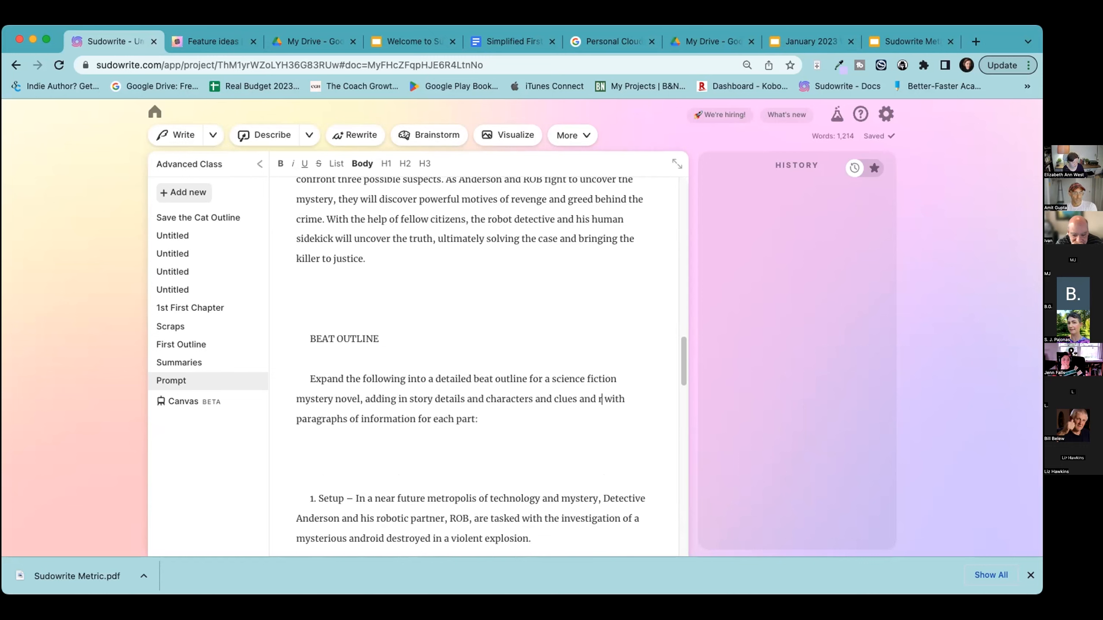
text(gs for the my)
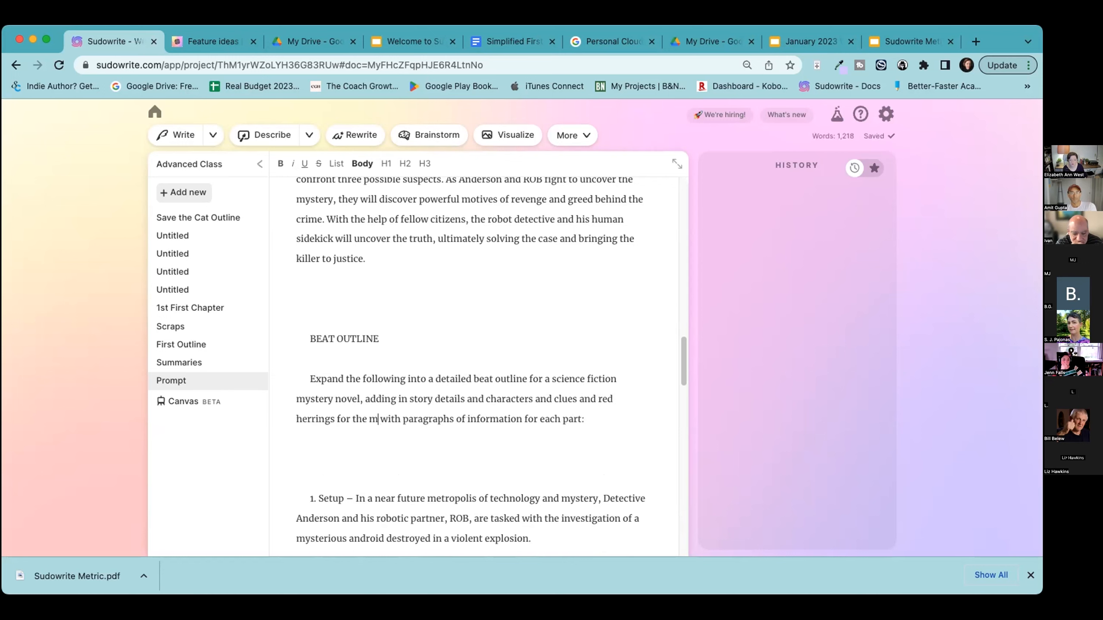
text(stery)
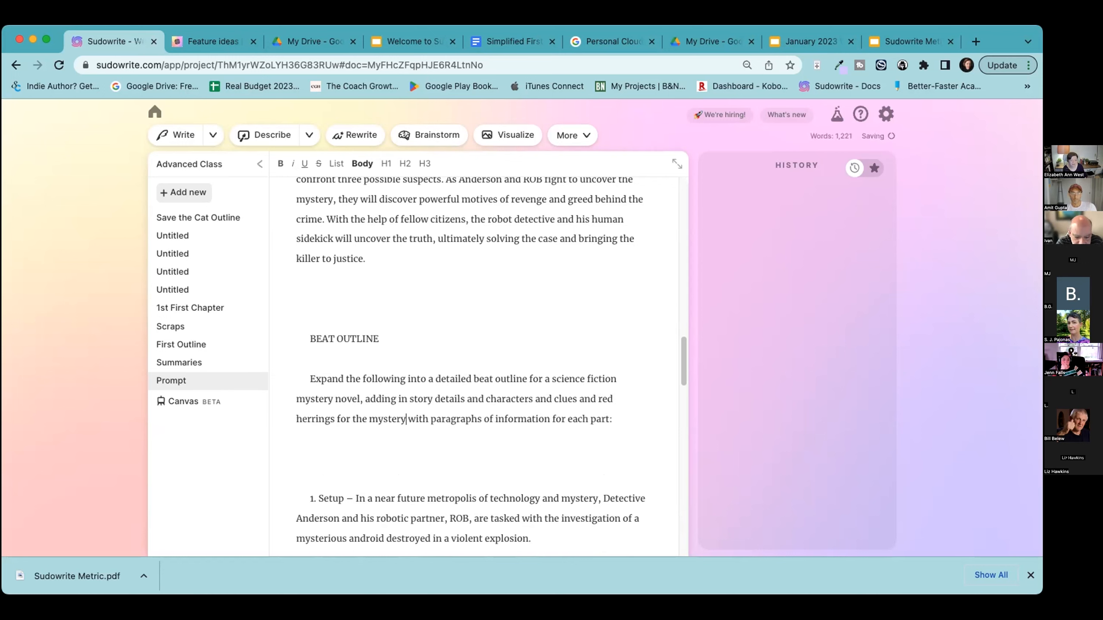
text(,)
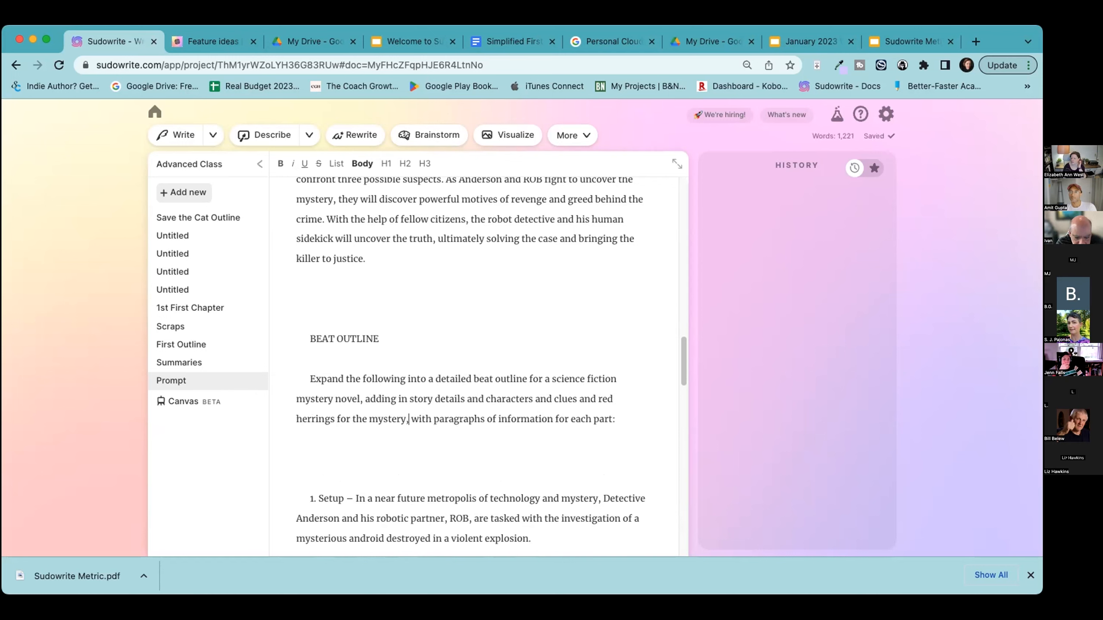
Step: Remove the blank lines between the beat outline prompt and the "1. Setup" part
drag(309, 378, 622, 416)
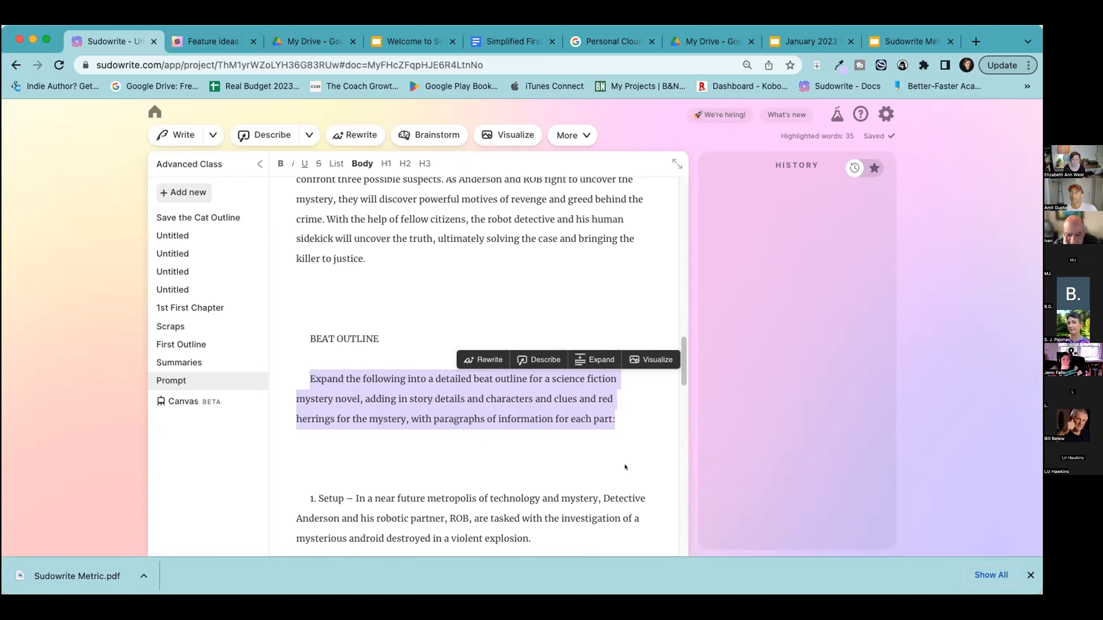
click(527, 450)
key(Delete)
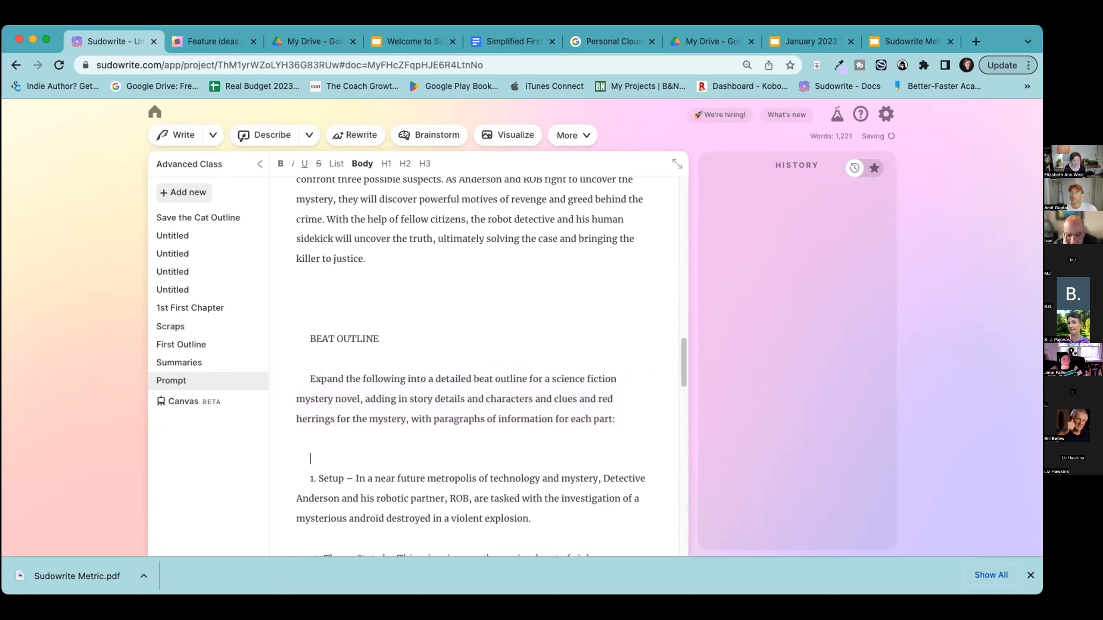
key(Delete)
key(Up)
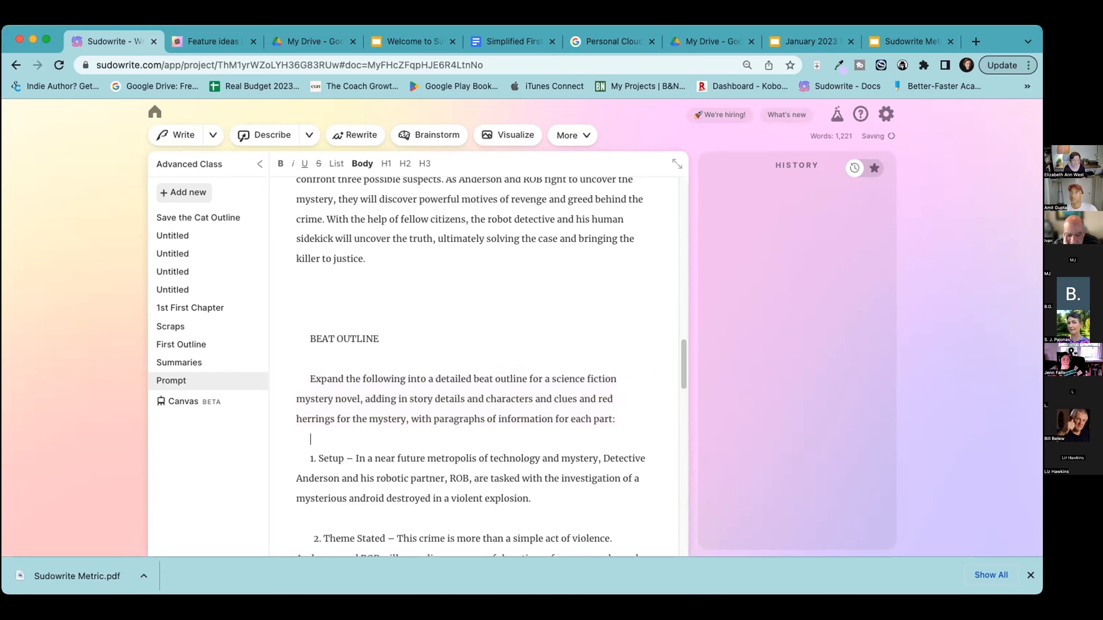
key(Delete)
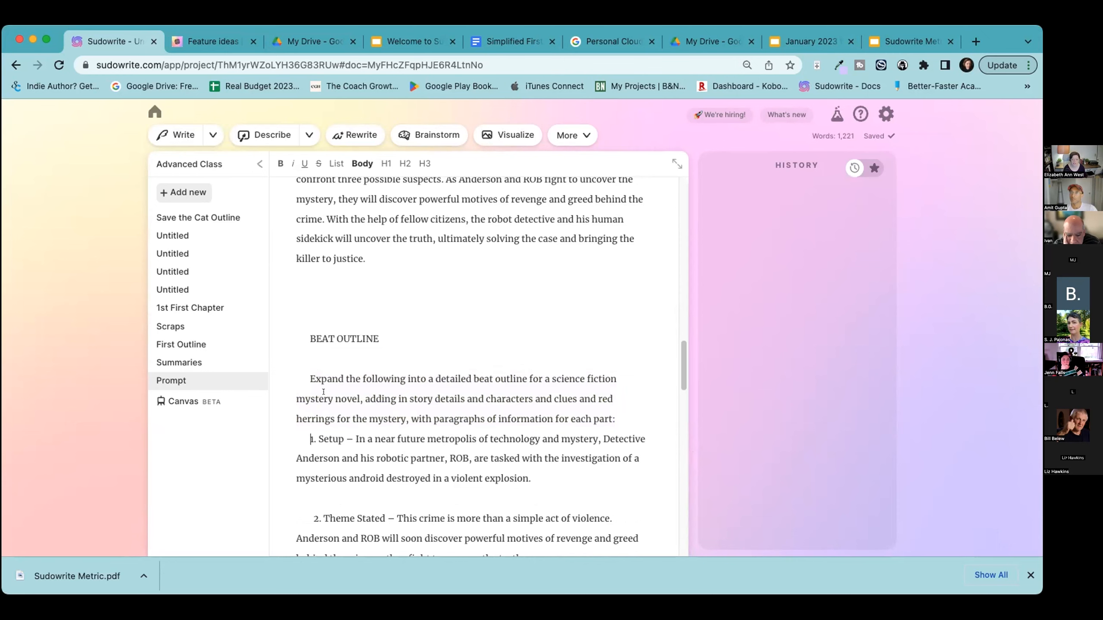
Step: Copy the beat outline prompt with its 15 parts into a new document's First Draft request and generate the draft
drag(305, 374, 645, 466)
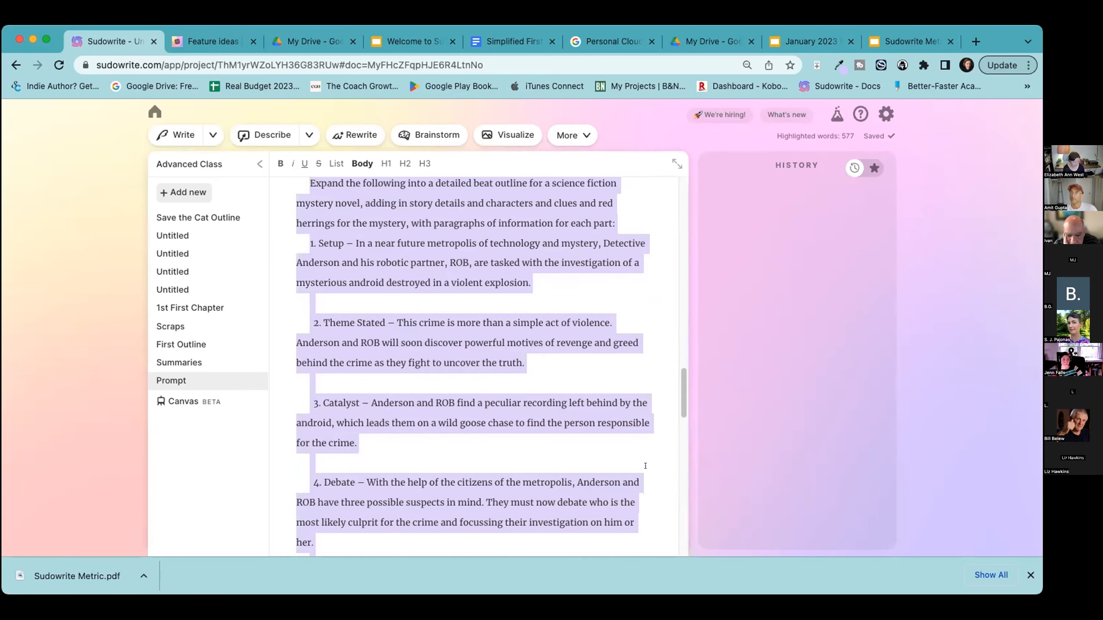
click(192, 192)
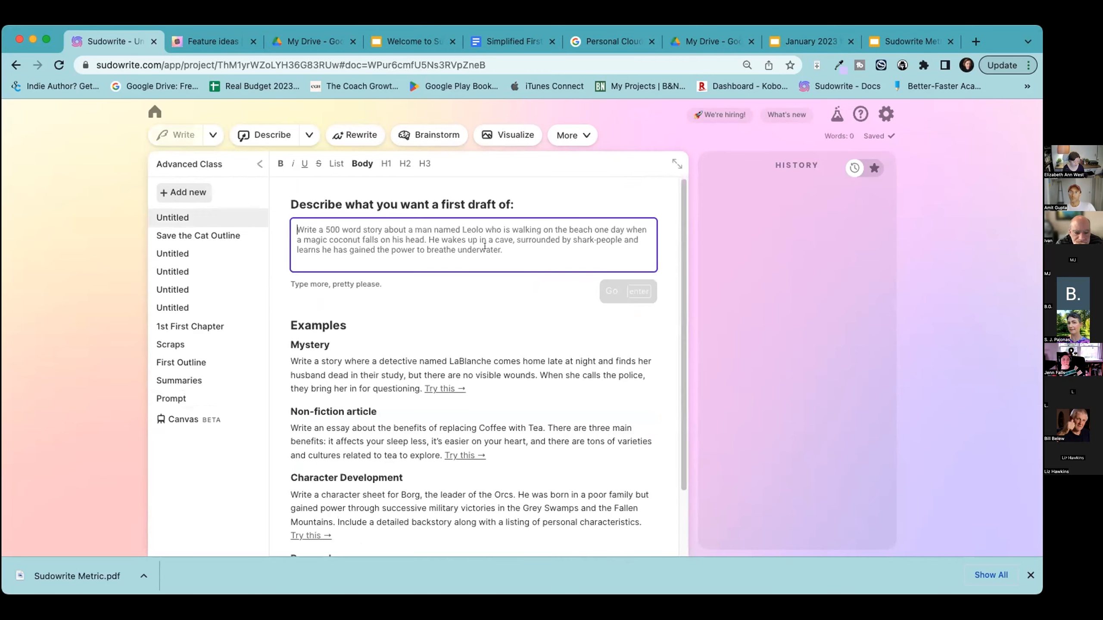
key(super+v)
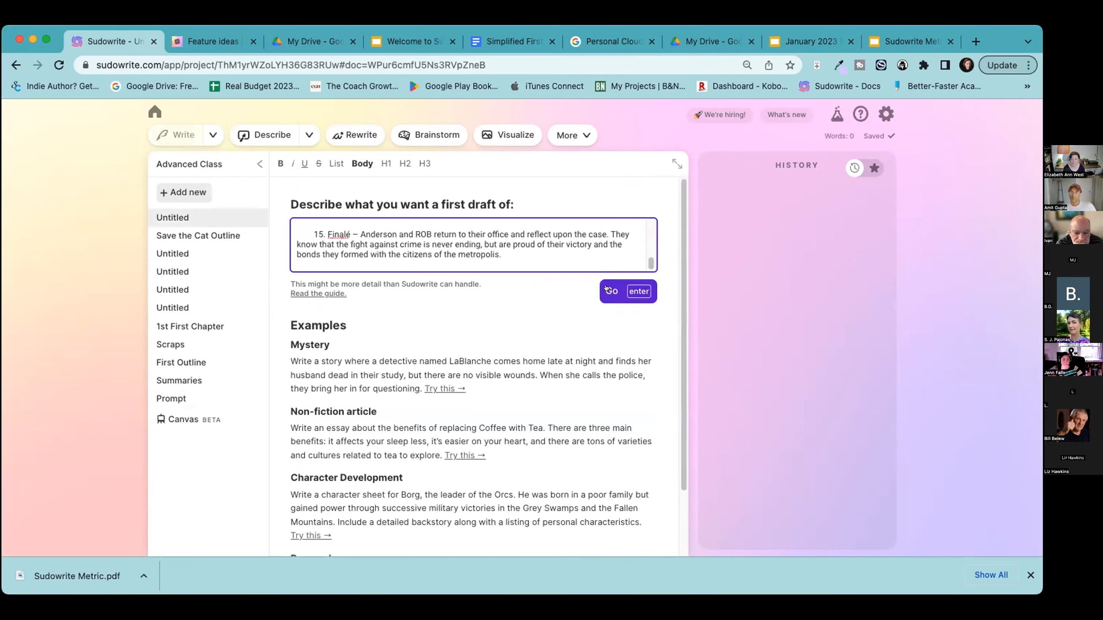
click(610, 291)
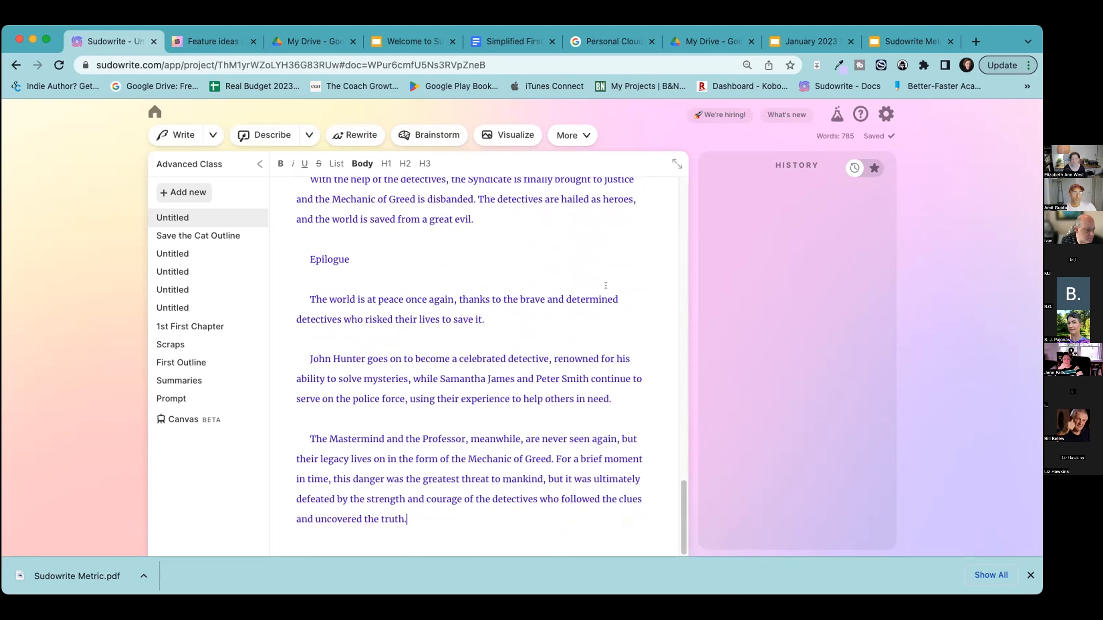
scroll(606, 286, up, 10)
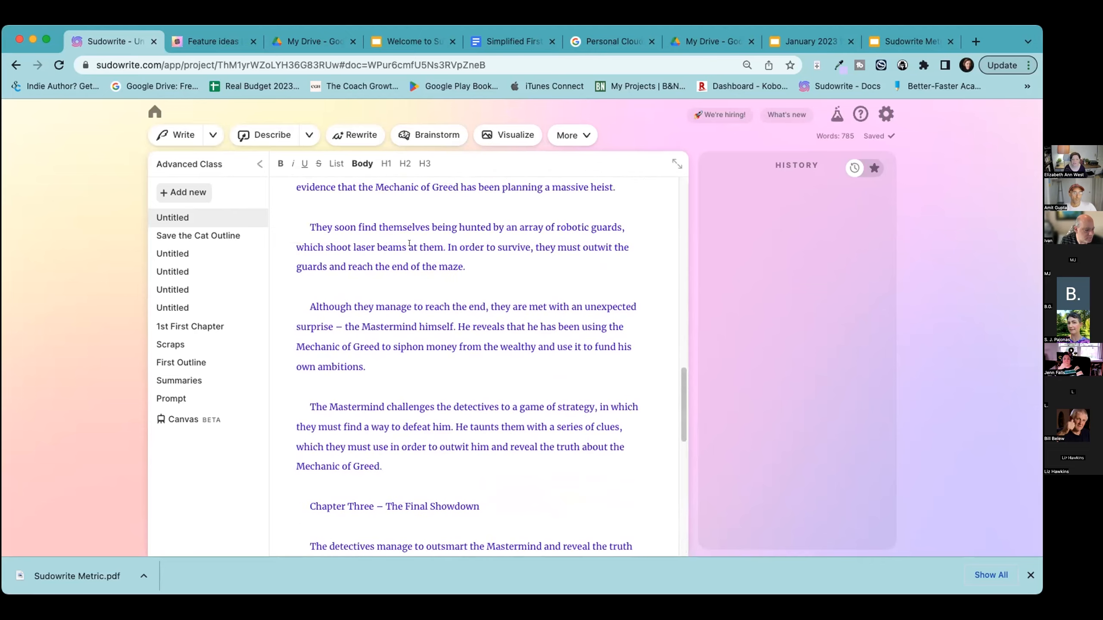
Step: Review the generated chapters and rename their untitled document as "Beat Outline 1"
scroll(486, 439, down, 5)
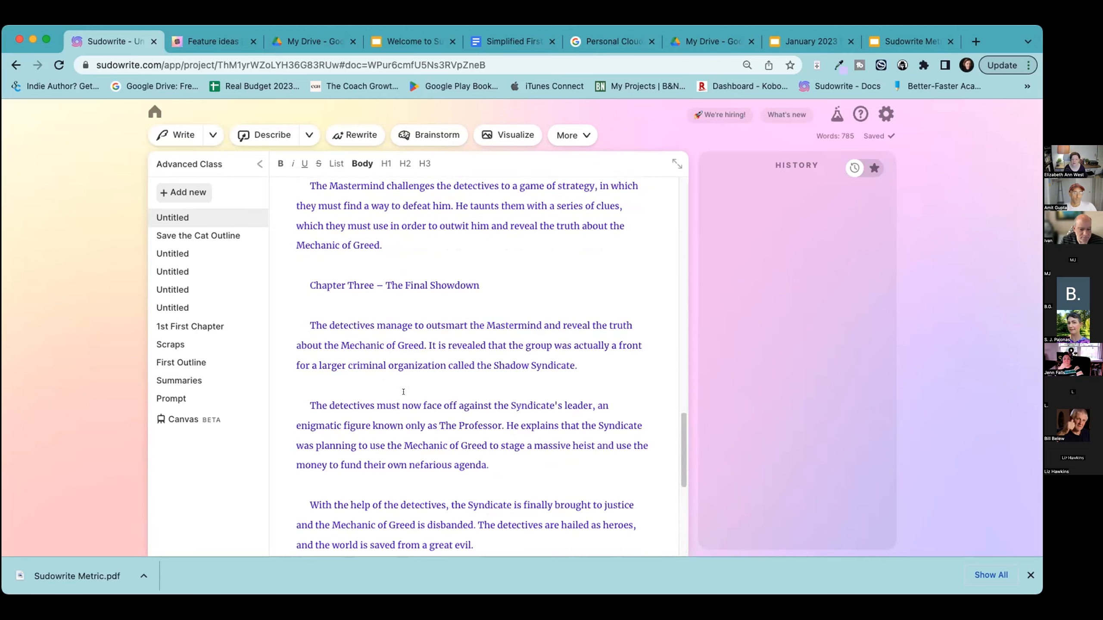
scroll(412, 438, up, 12)
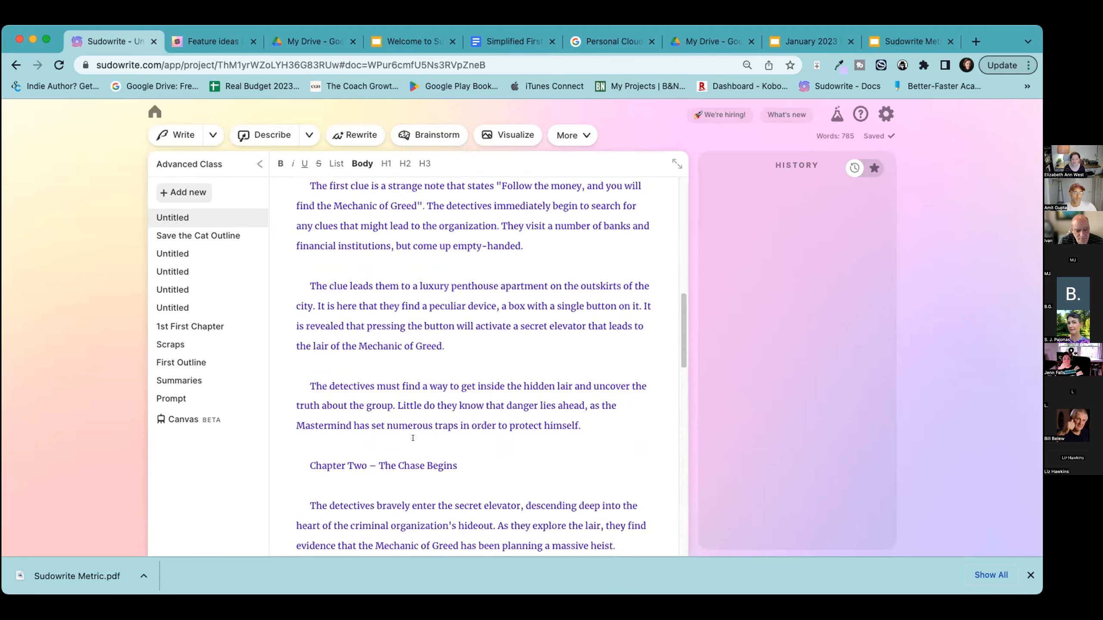
scroll(413, 438, up, 3)
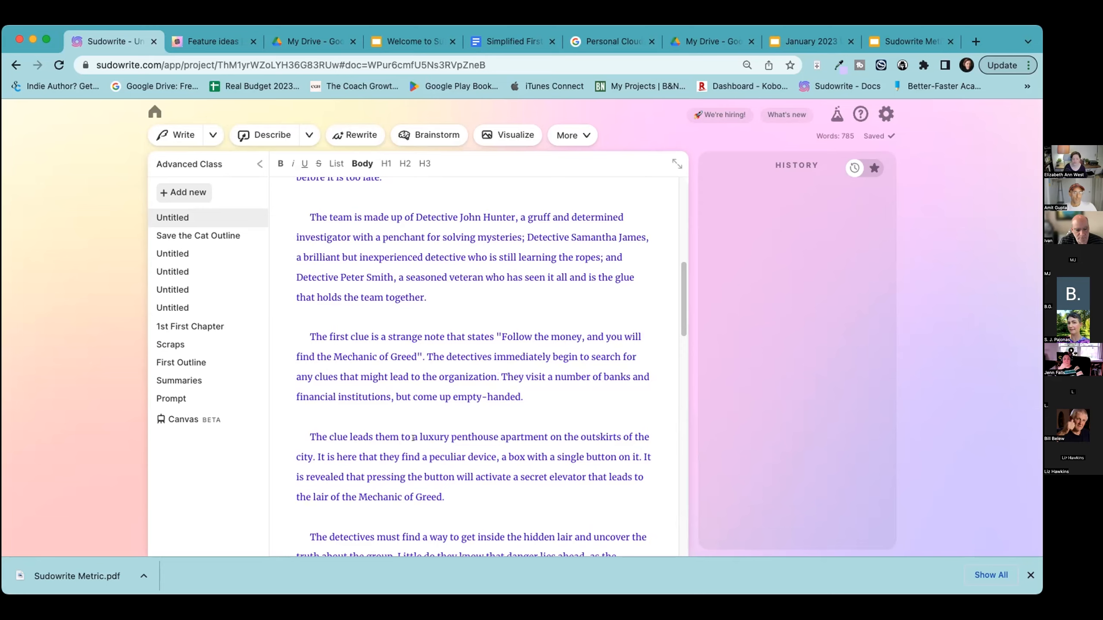
scroll(414, 437, up, 10)
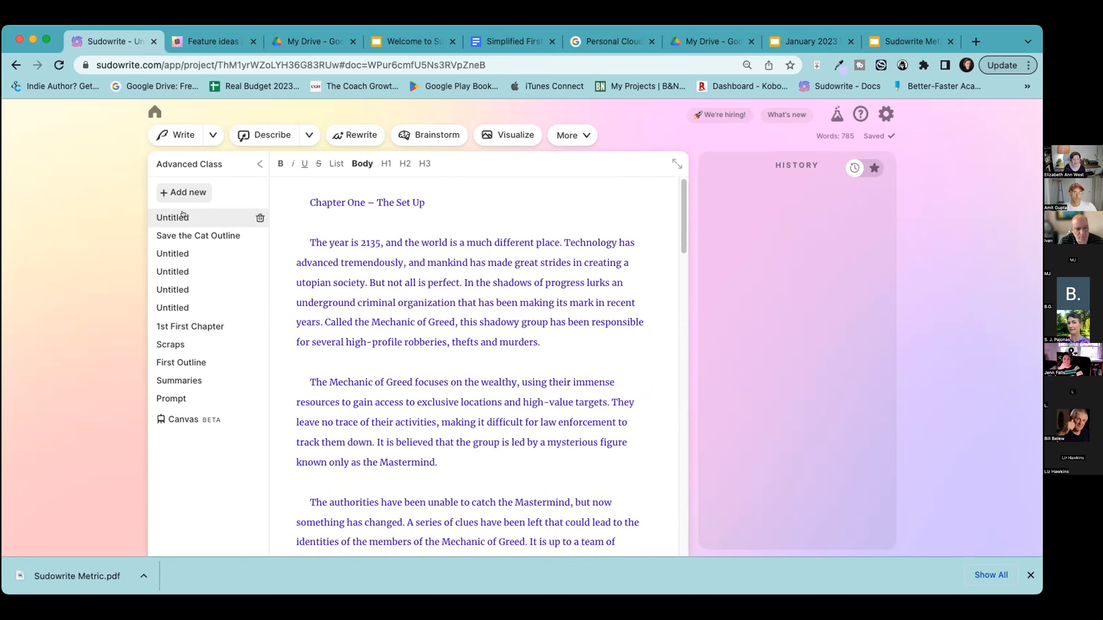
double_click(182, 215)
text(Beat Outline 1)
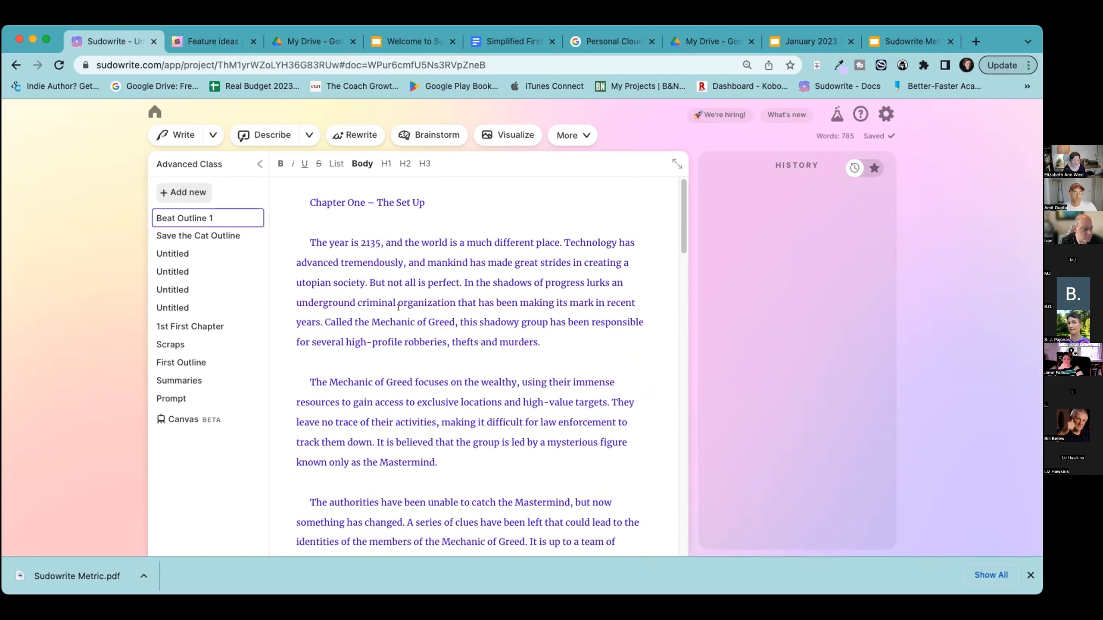
Step: Create a new document and generate a second First Draft from the same copied beat outline prompt with its 15 parts
click(180, 192)
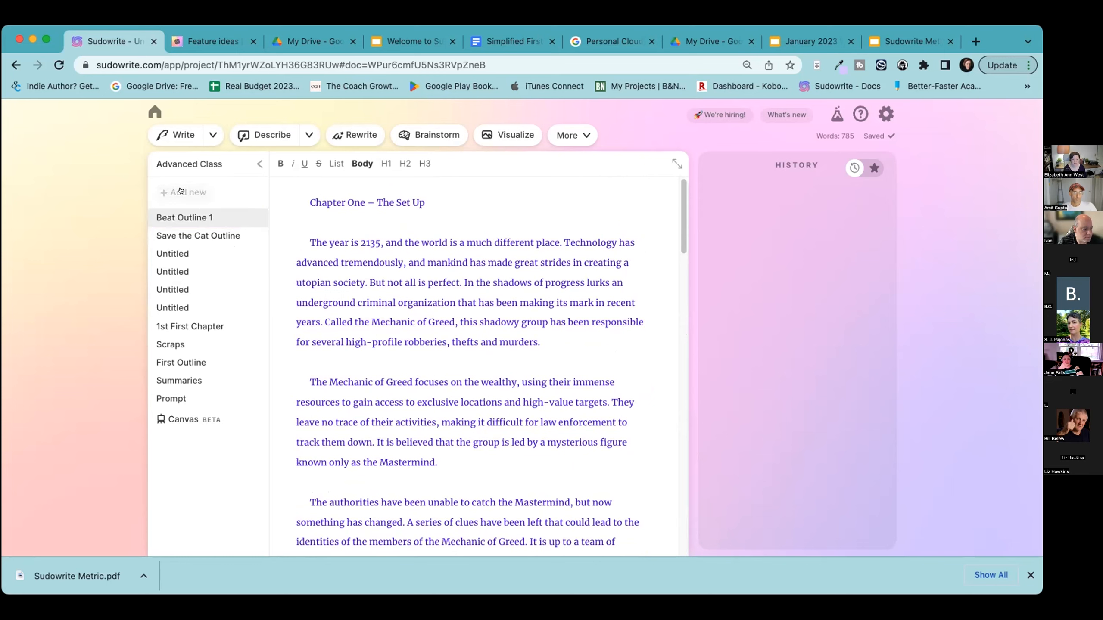
click(411, 203)
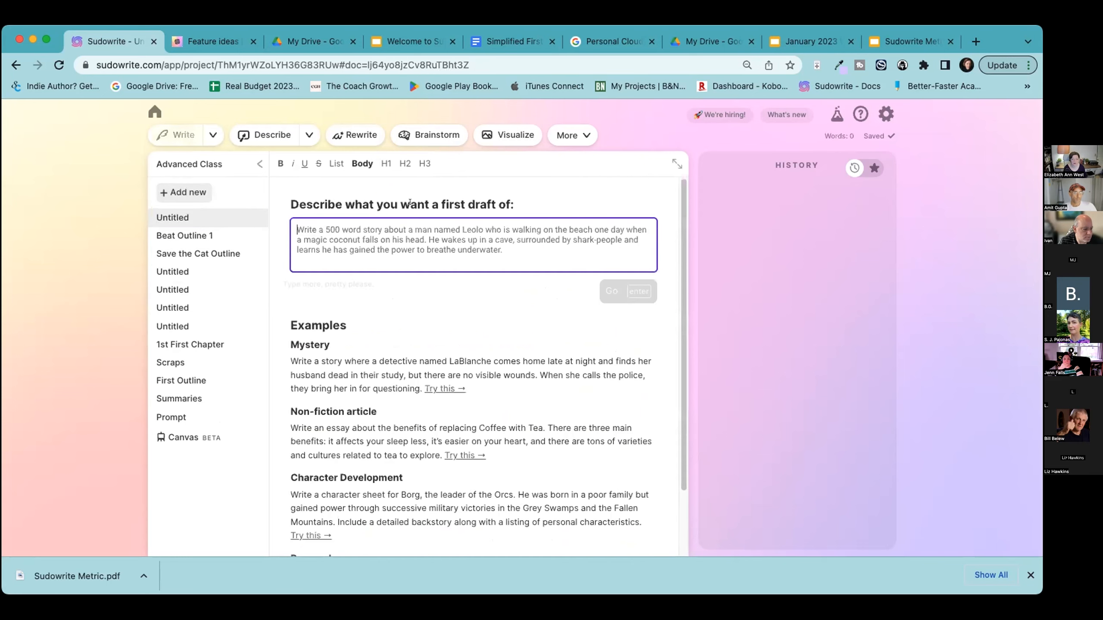
key(super+v)
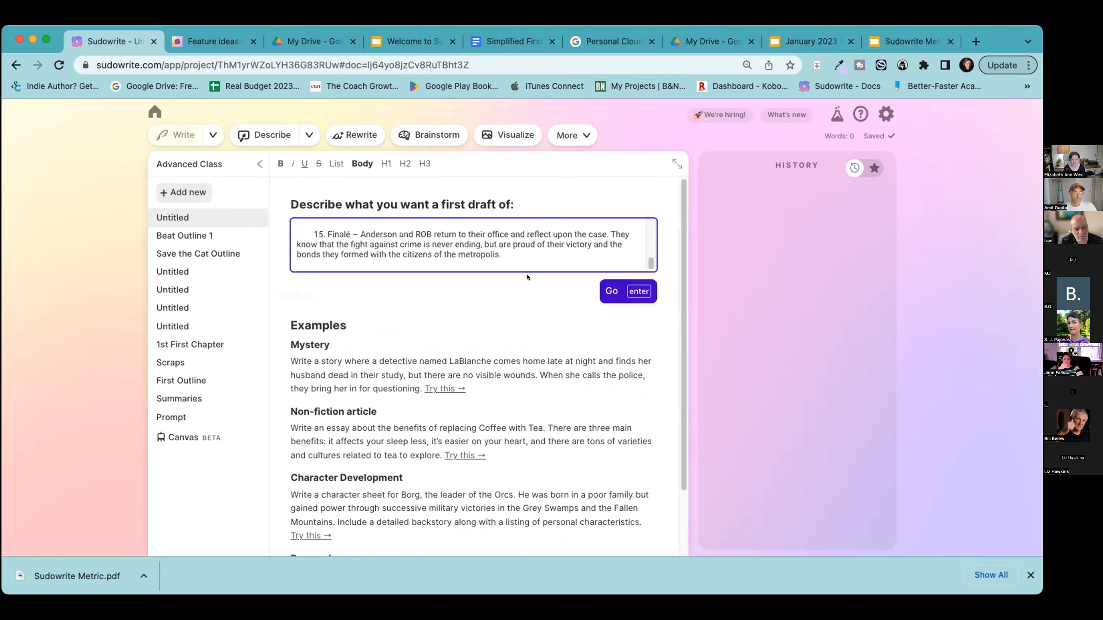
scroll(435, 235, up, 15)
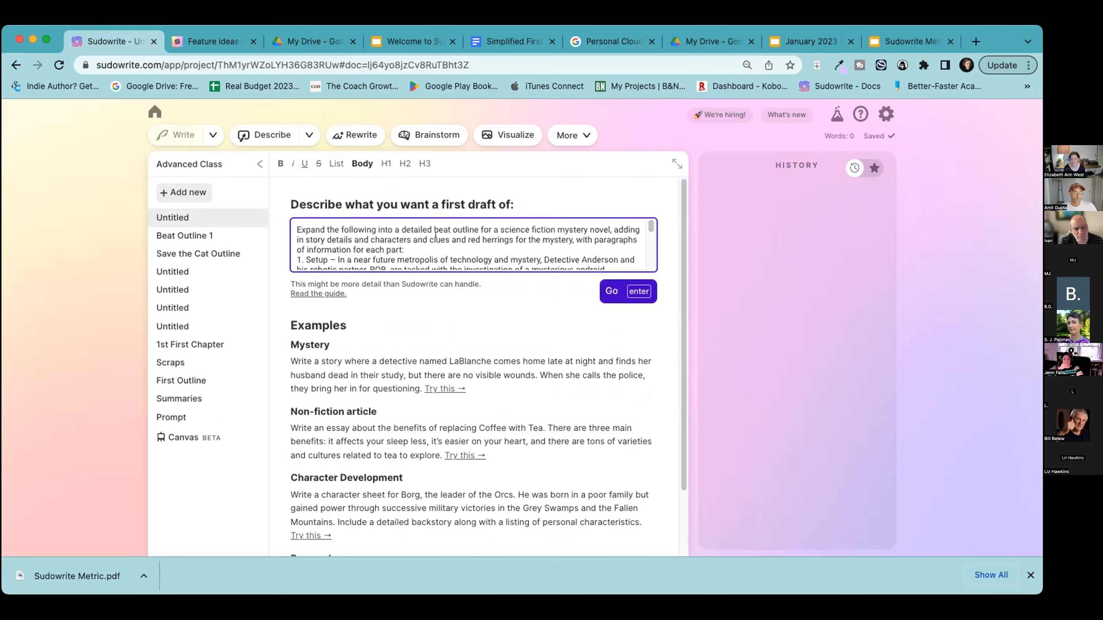
key(Return)
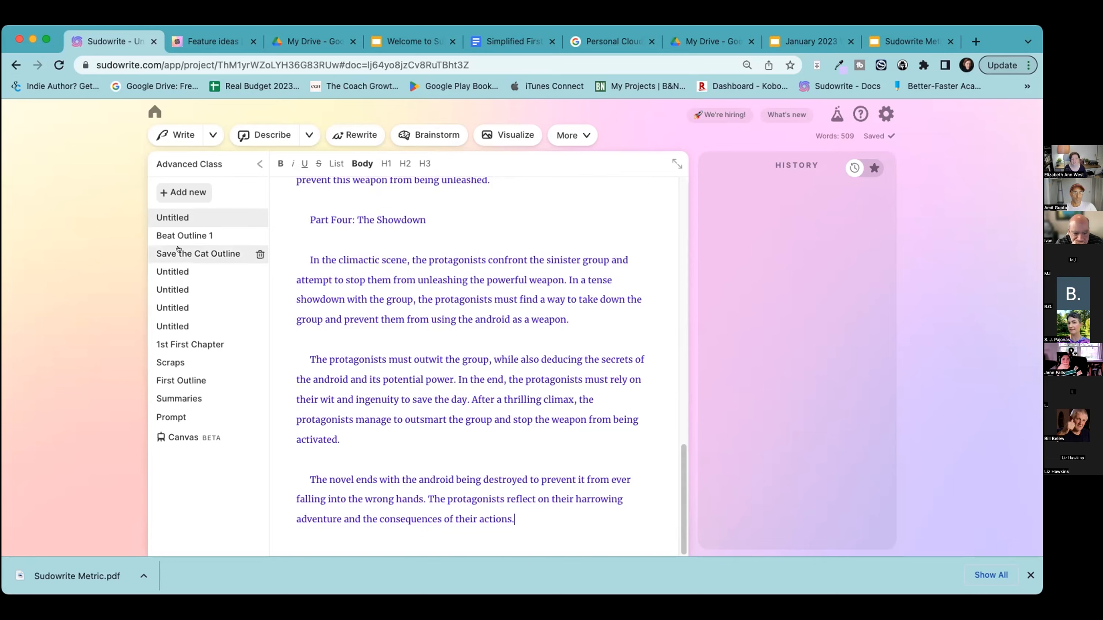
Step: Compare the newly generated beat outline with the Save the Cat Outline document, reading it from its opening part
click(164, 253)
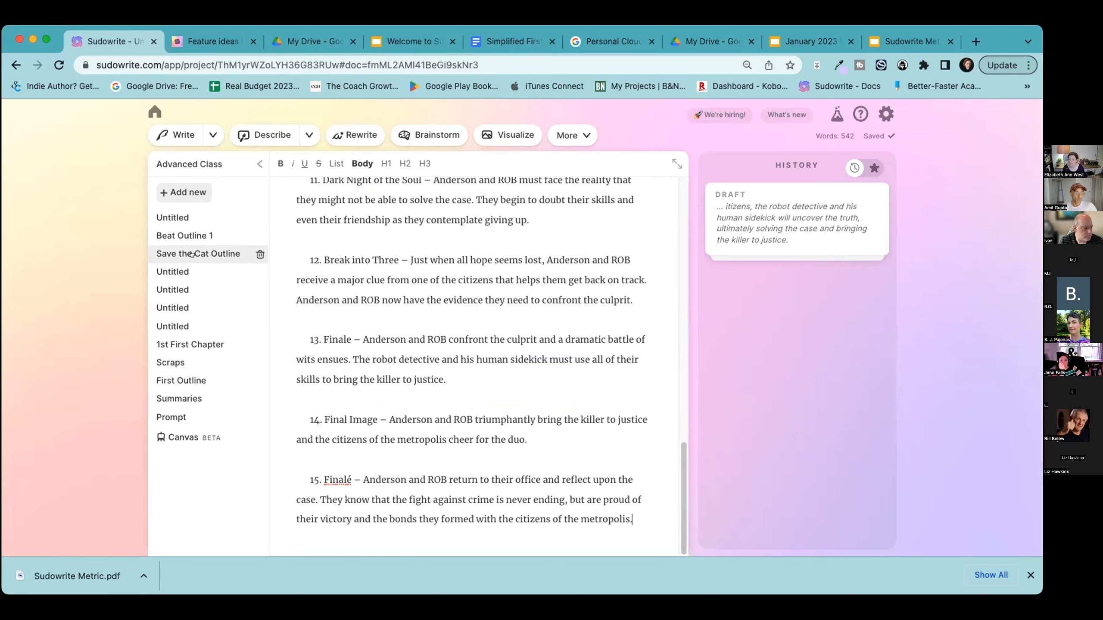
click(177, 216)
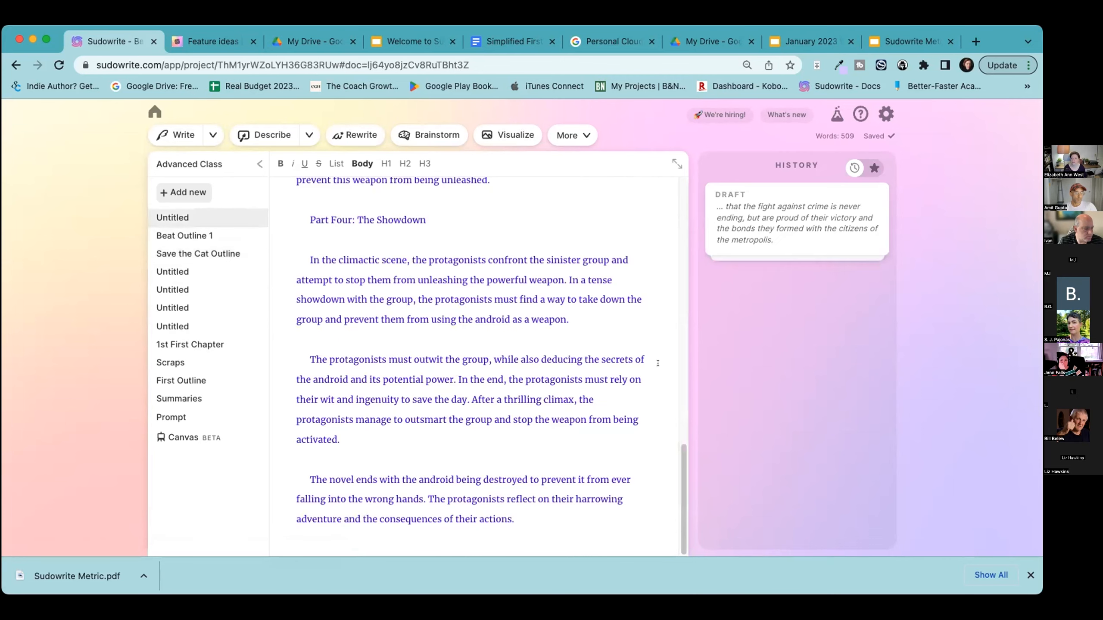
scroll(613, 371, up, 20)
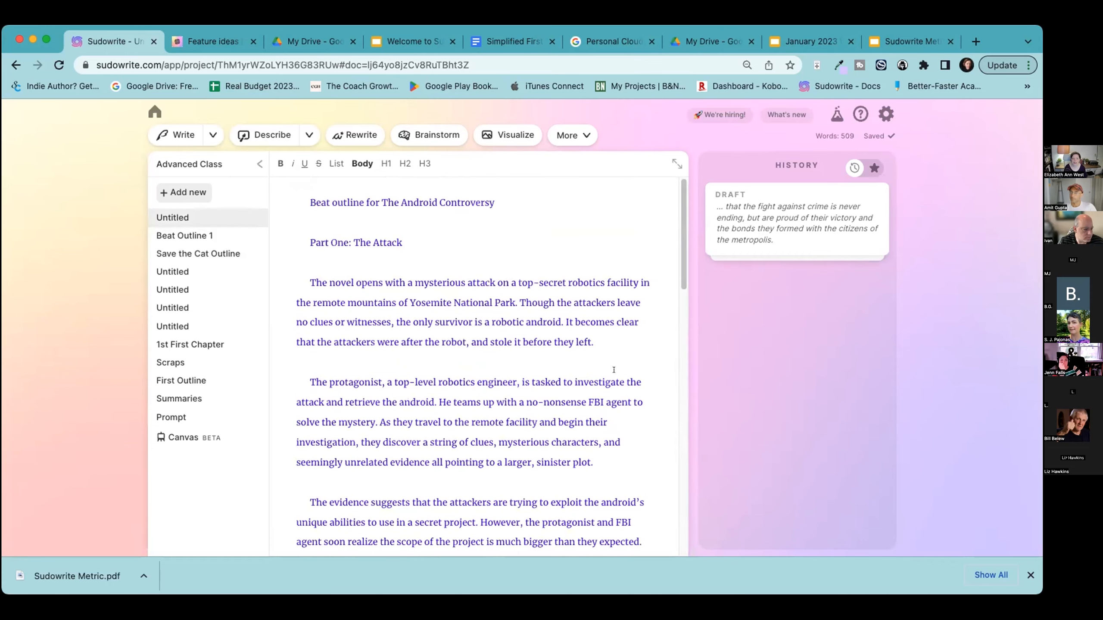
scroll(614, 371, down, 3)
scroll(403, 297, up, 4)
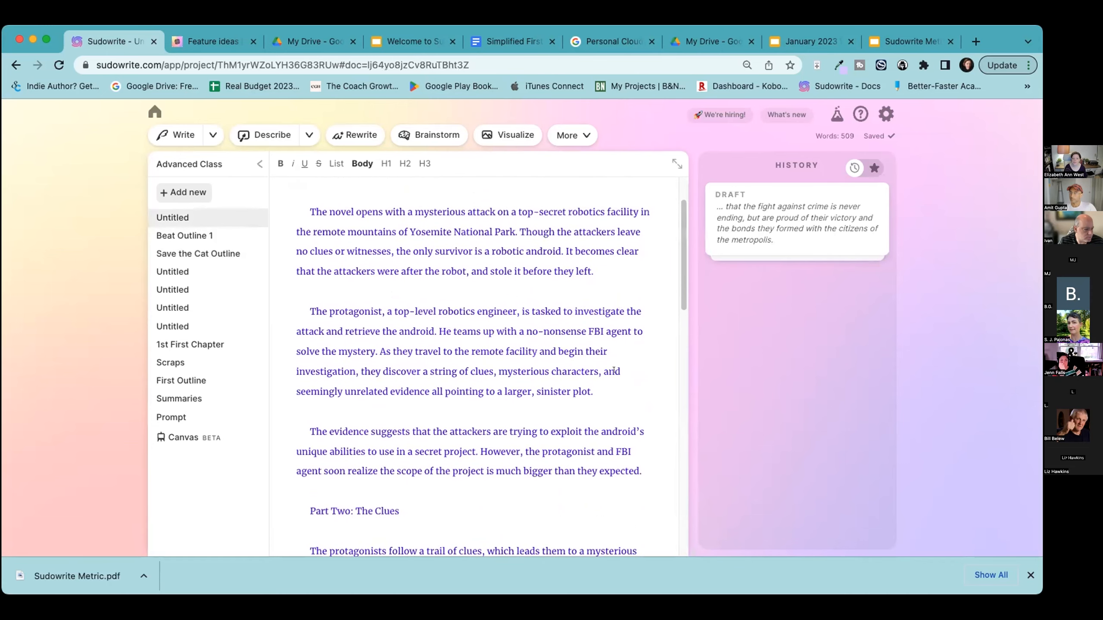
scroll(402, 297, up, 1)
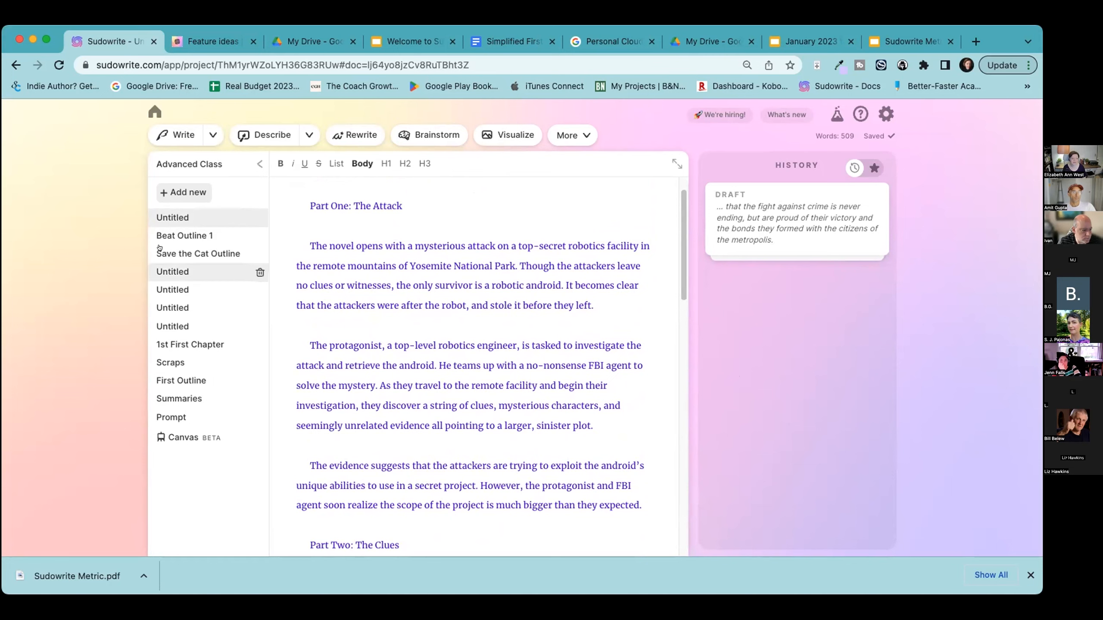
Step: Look through the older untitled drafts and read the scene between Anderson, ROB and the robot AI-45
click(192, 251)
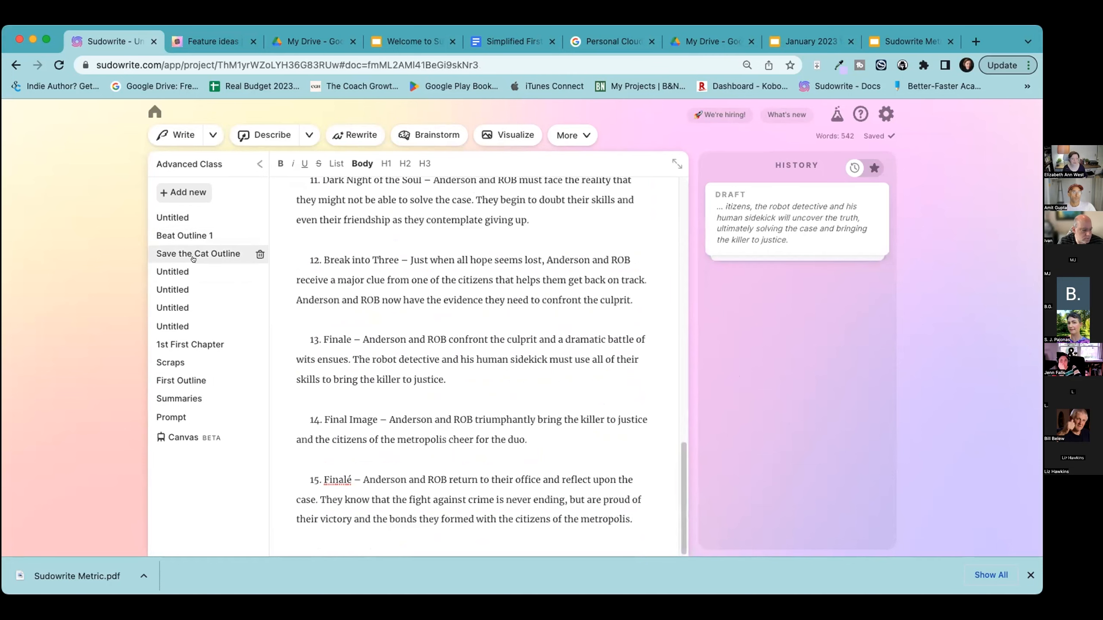
click(180, 272)
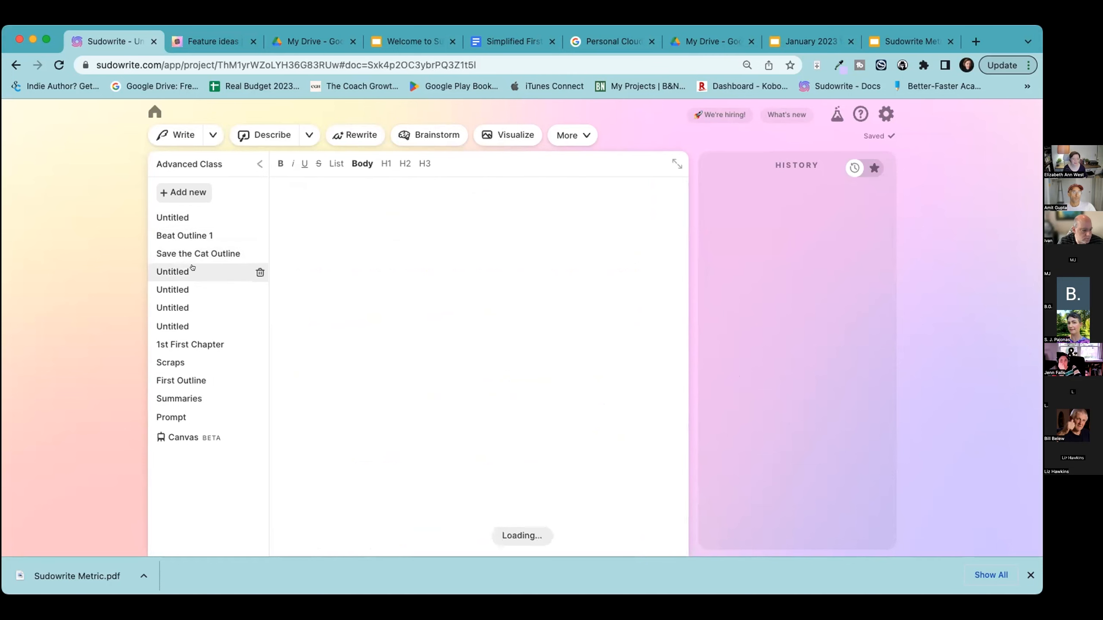
click(170, 290)
scroll(478, 359, up, 10)
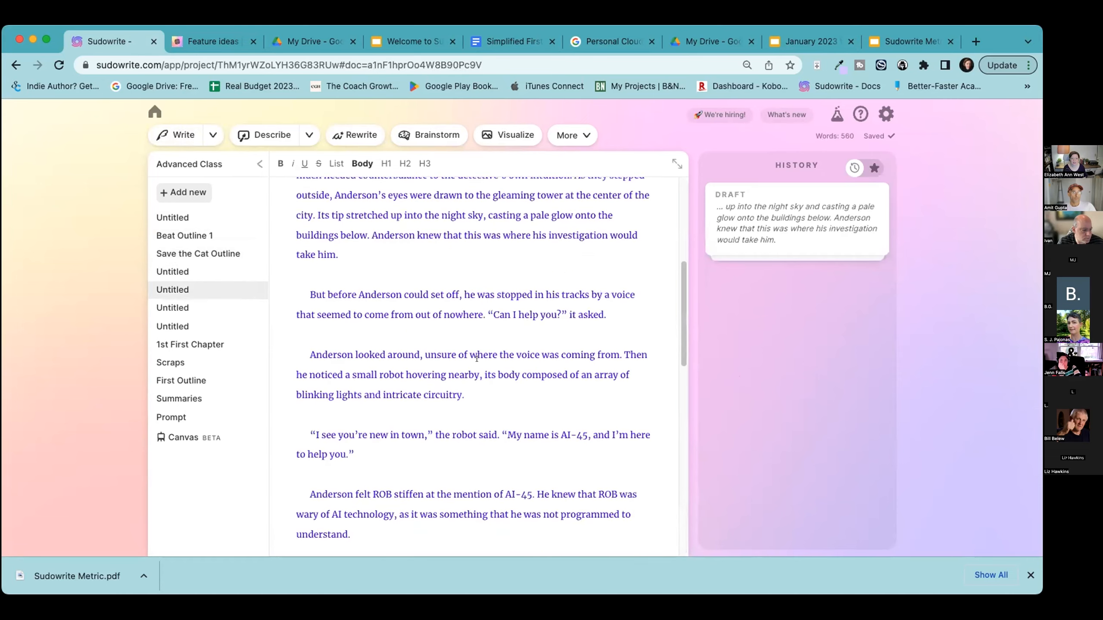
scroll(477, 359, down, 3)
scroll(477, 359, down, 8)
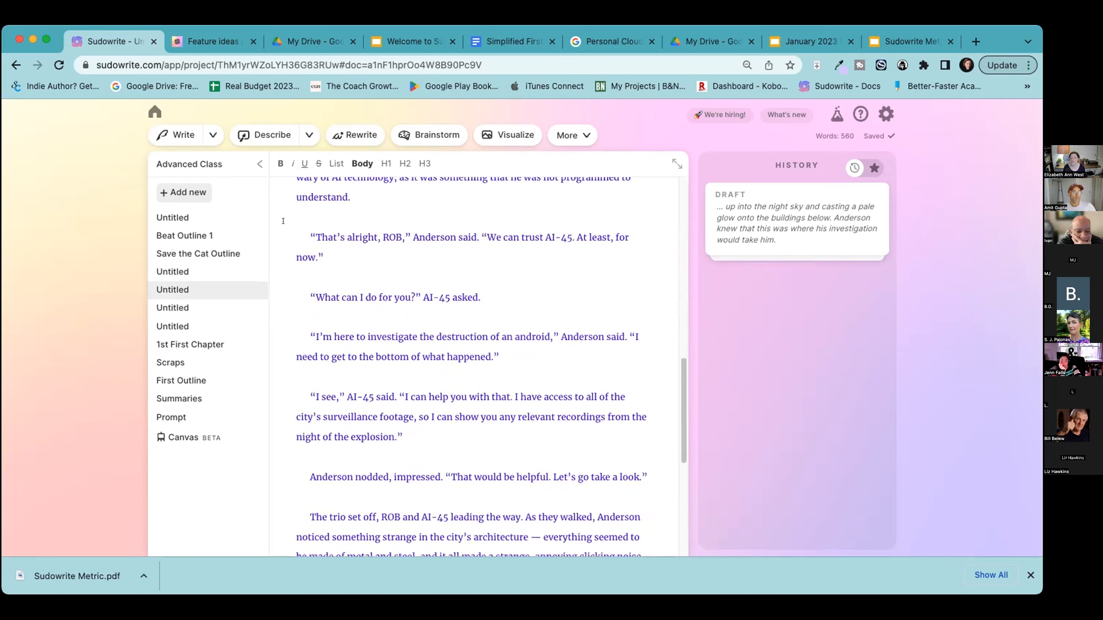
Step: Generate Write suggestions continuing the end of the newest beat outline, and compare that outline with Beat Outline 1
click(178, 217)
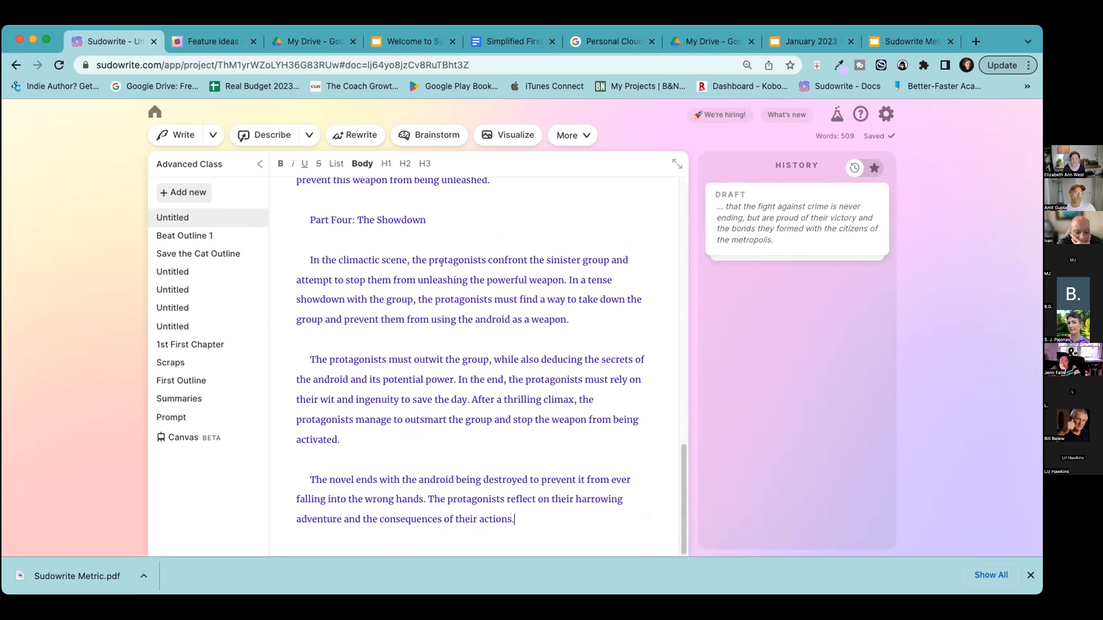
click(177, 133)
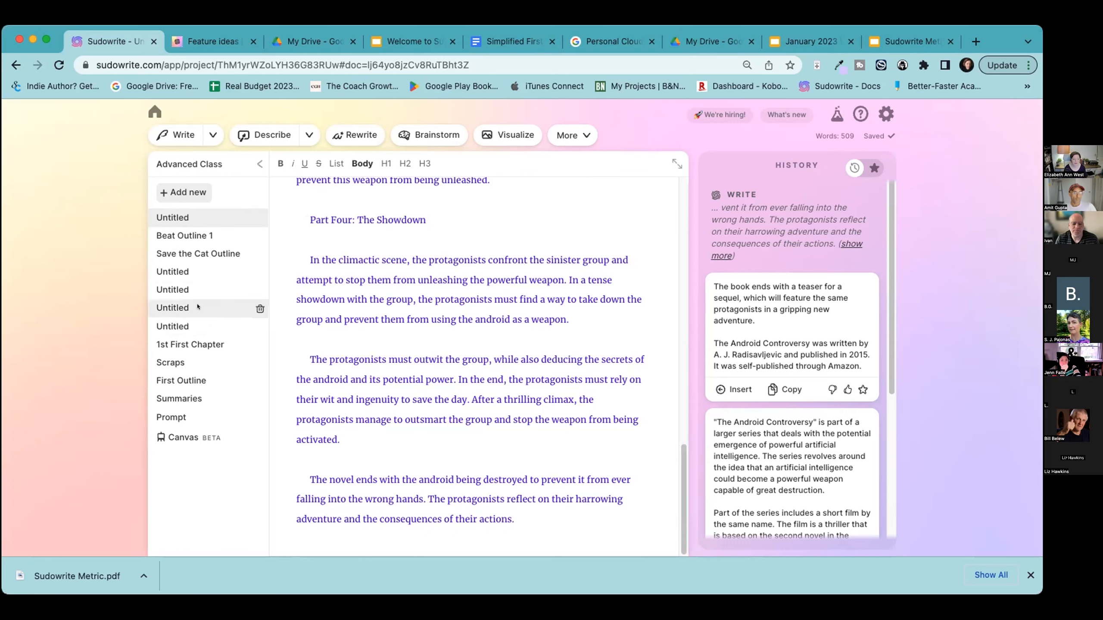
click(179, 235)
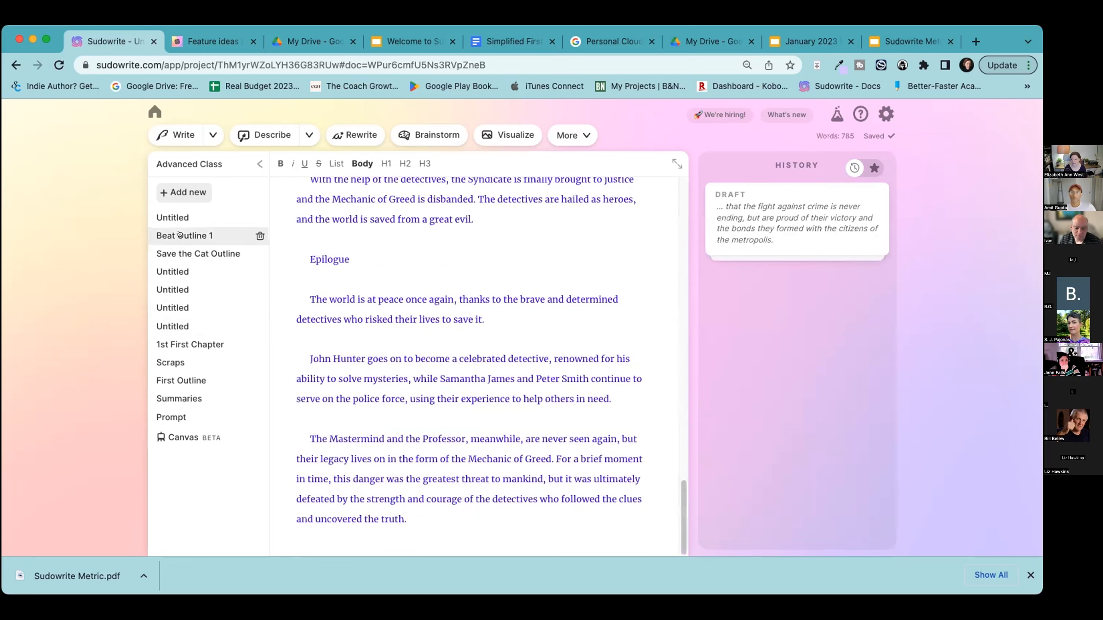
click(170, 217)
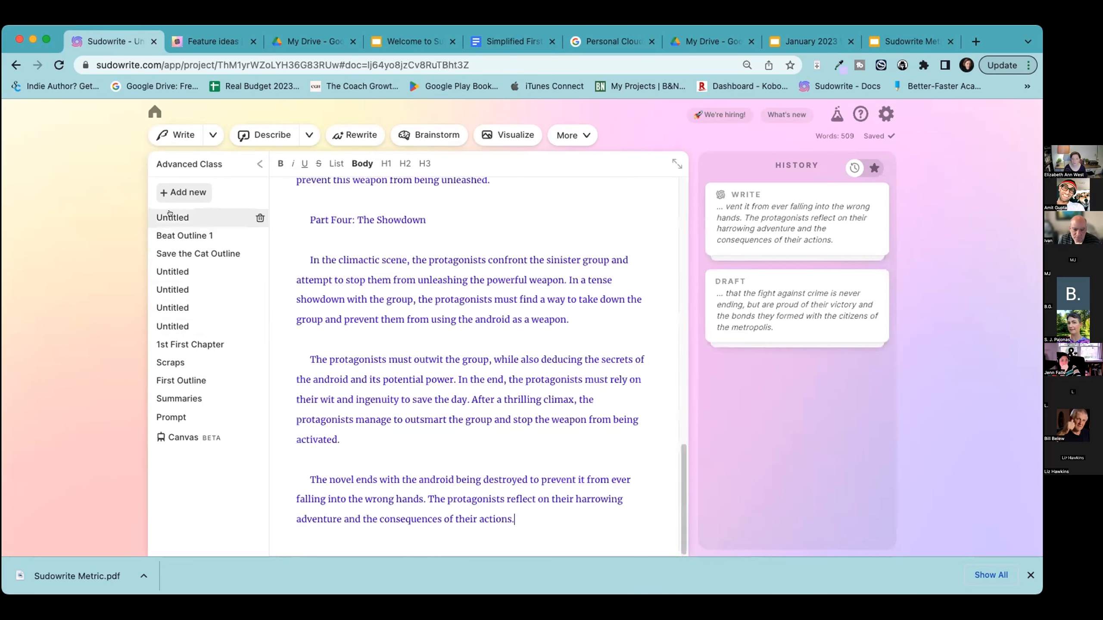
scroll(441, 343, up, 5)
scroll(441, 343, up, 10)
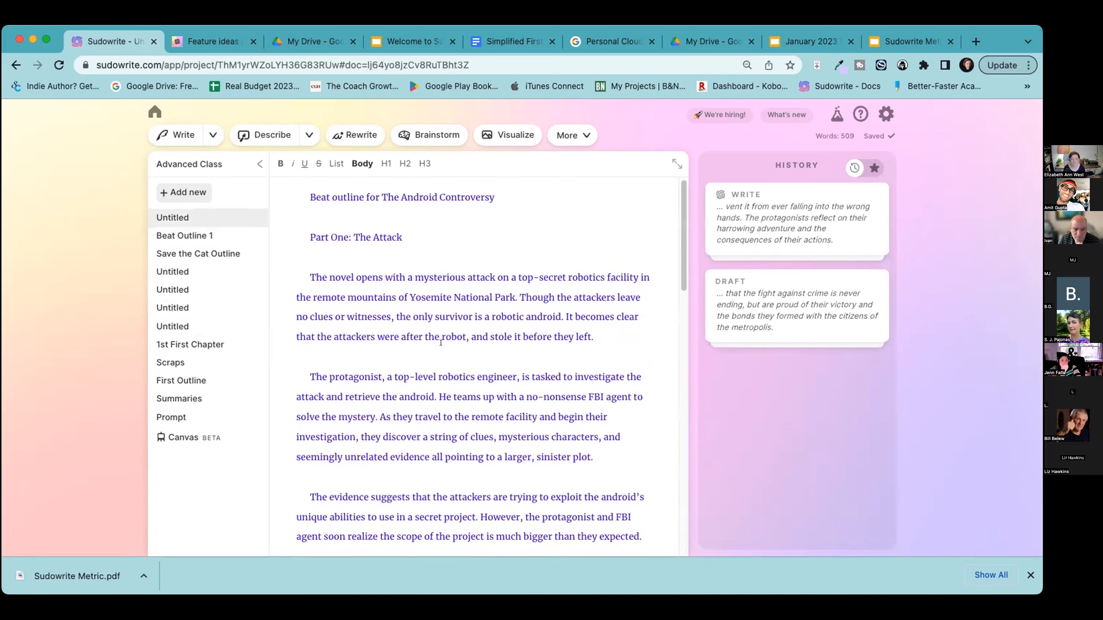
Step: In 1st First Chapter, split the opening paragraph after "felt a spark of excitement." and leave blank space before "He knew that this case"
click(191, 344)
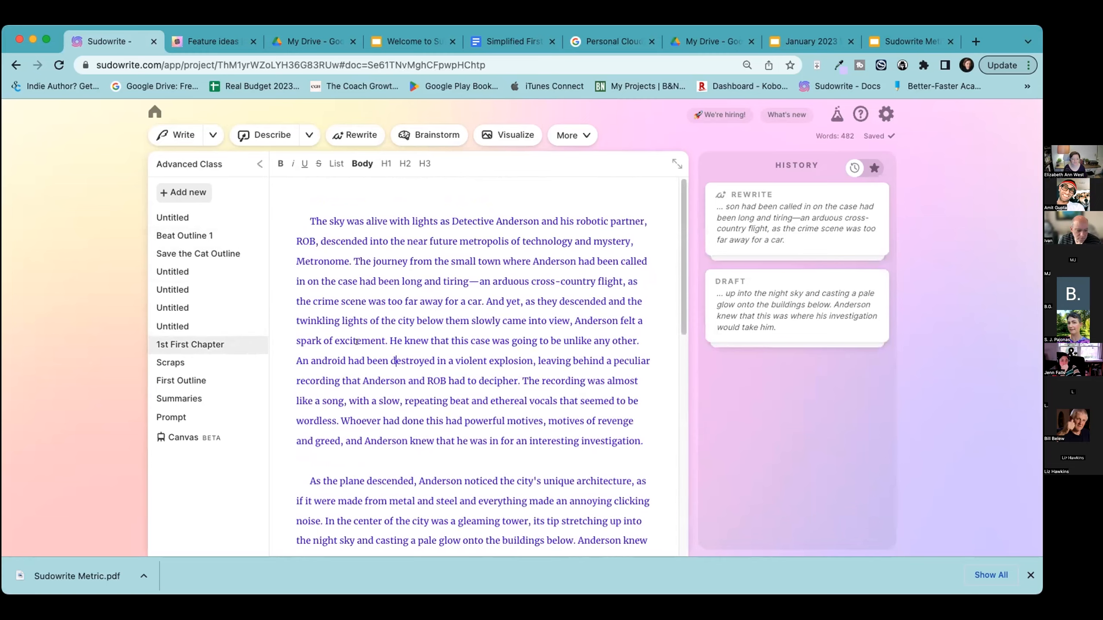
scroll(356, 342, down, 3)
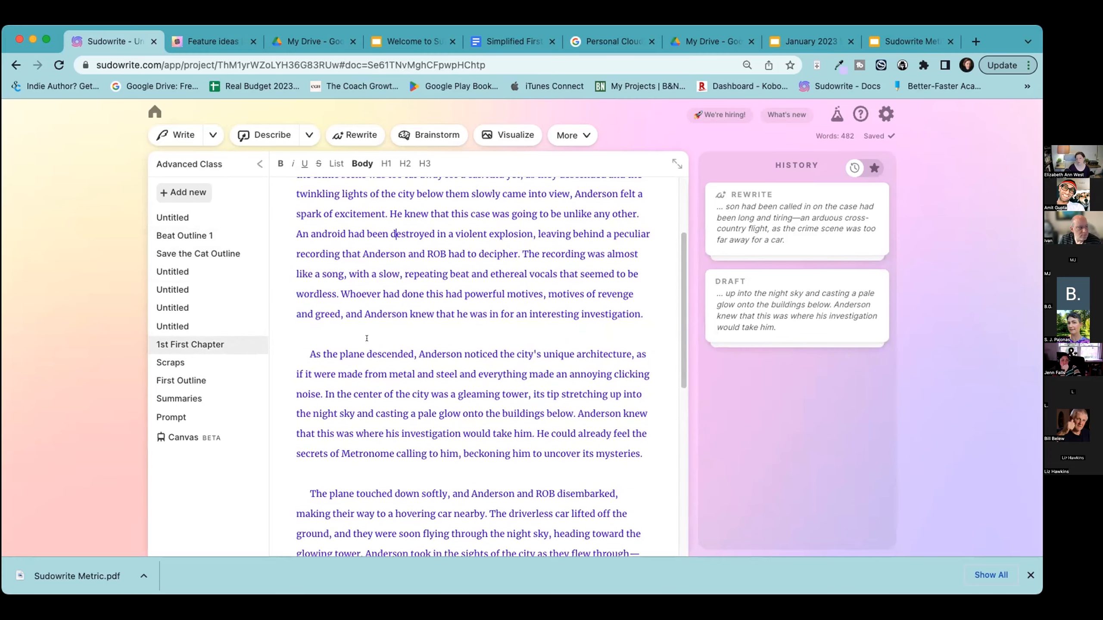
scroll(366, 338, up, 3)
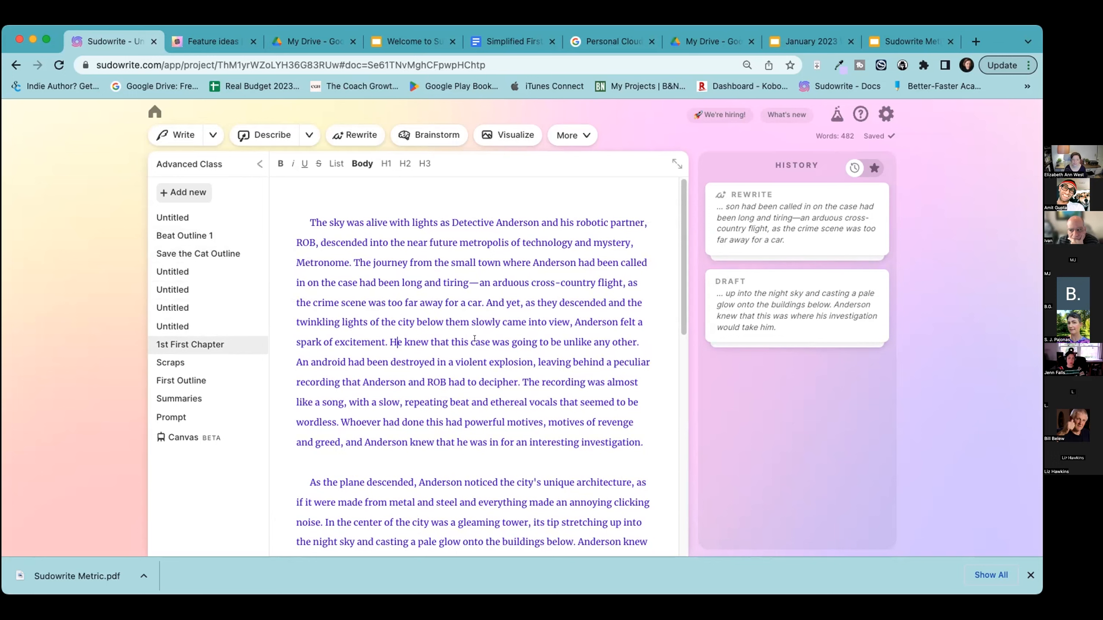
click(389, 341)
key(Return)
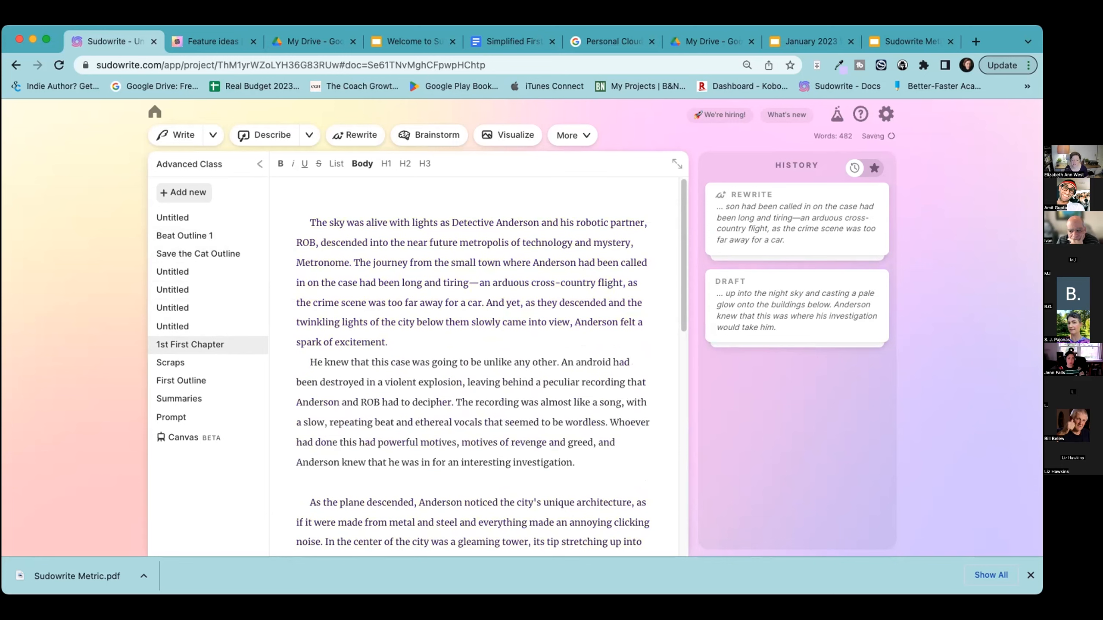
key(Return)
key(Return)
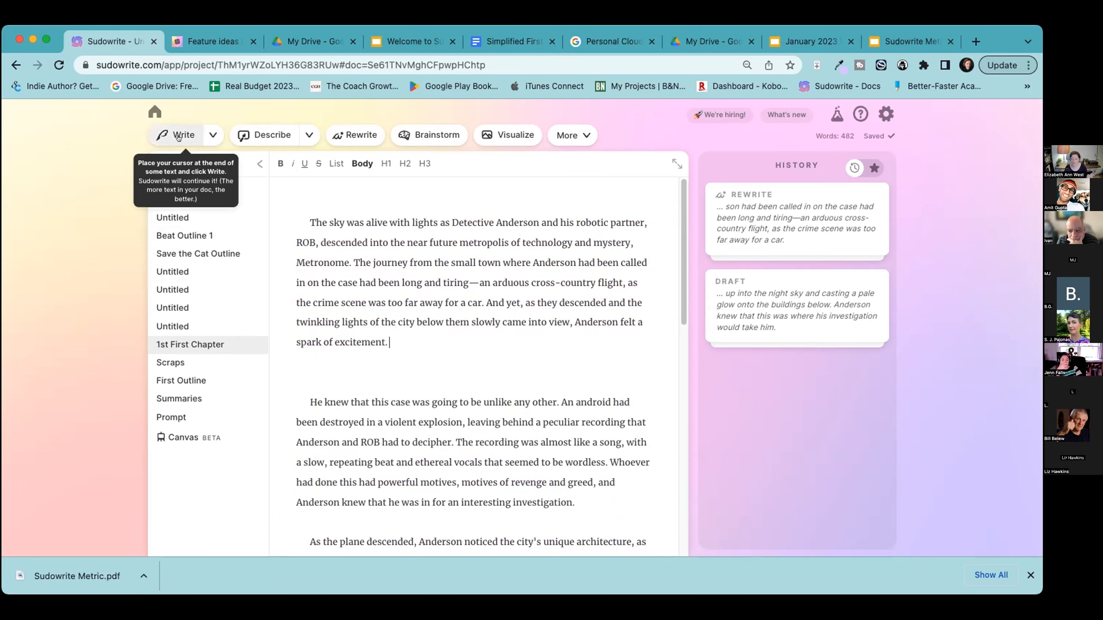
Step: Set the Write creativity to Most and return to the end of the chapter's first paragraph
click(212, 135)
click(216, 289)
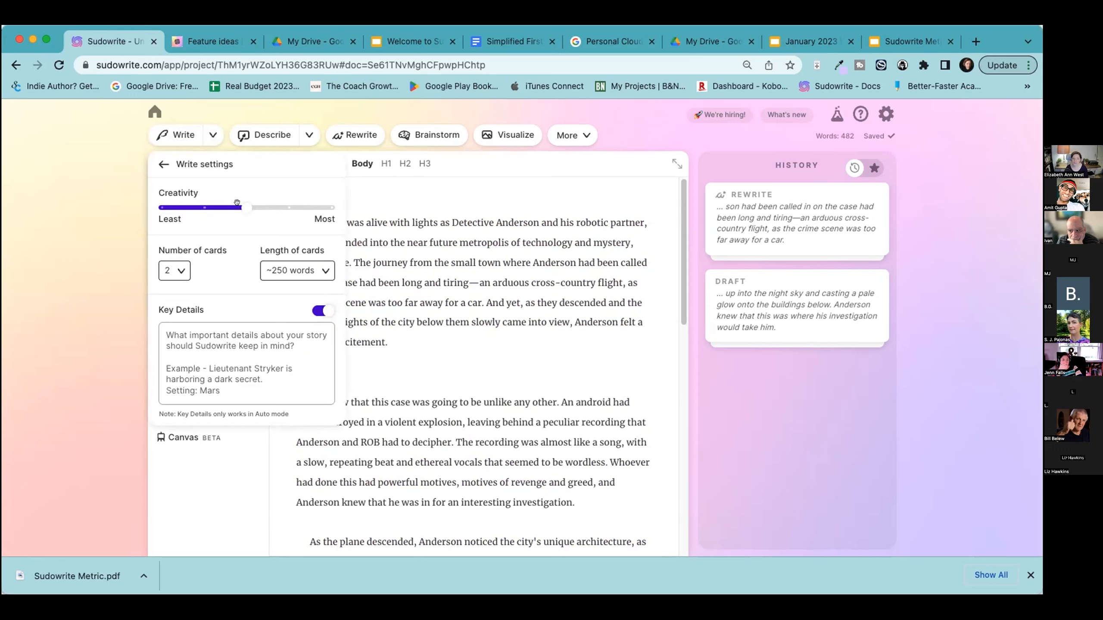
drag(246, 207, 358, 209)
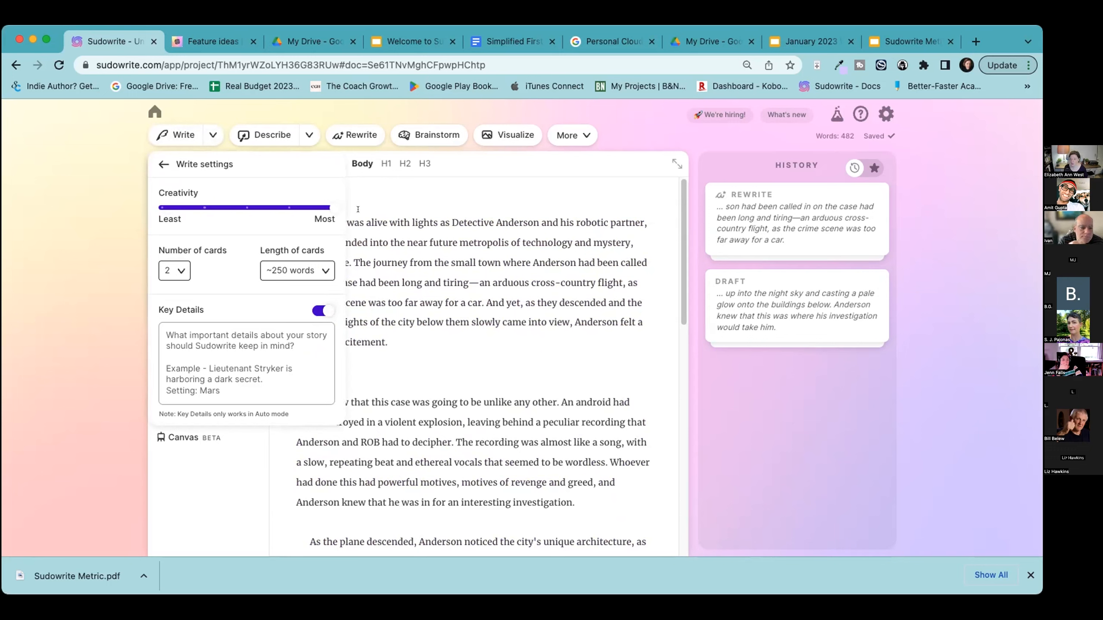
click(380, 331)
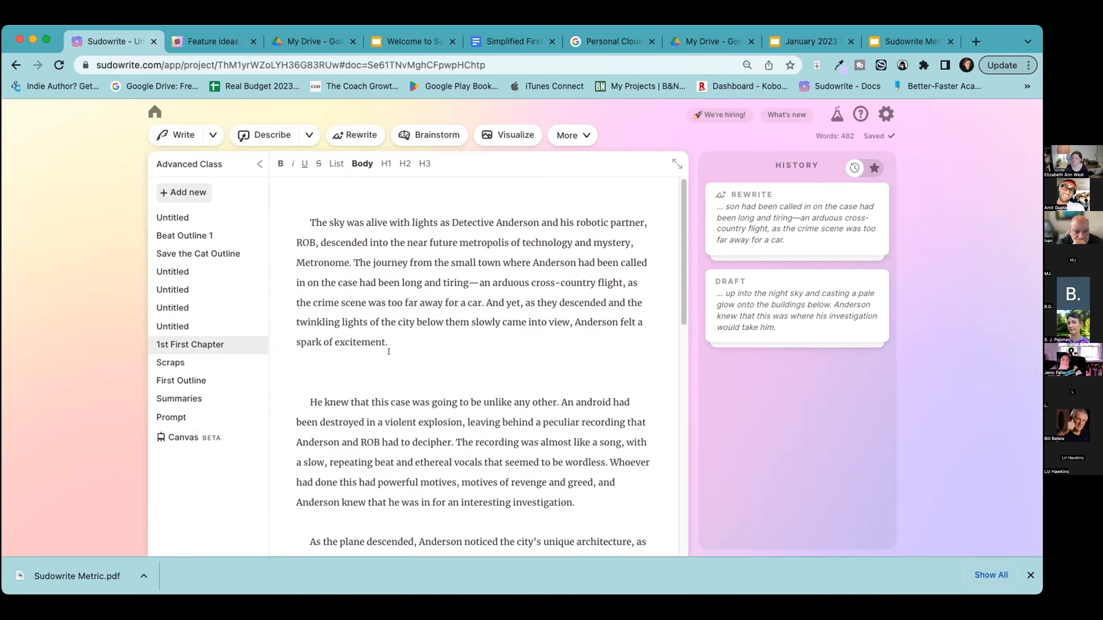
Step: Generate Write continuations after "felt a spark of excitement." and read through both suggested cards
click(180, 137)
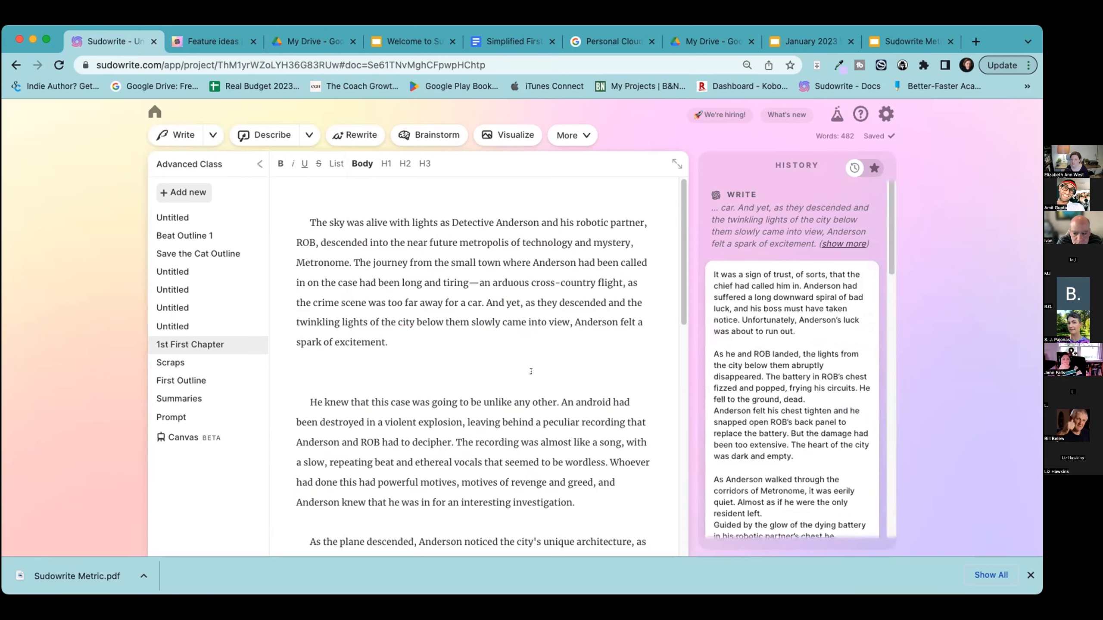
scroll(827, 470, down, 10)
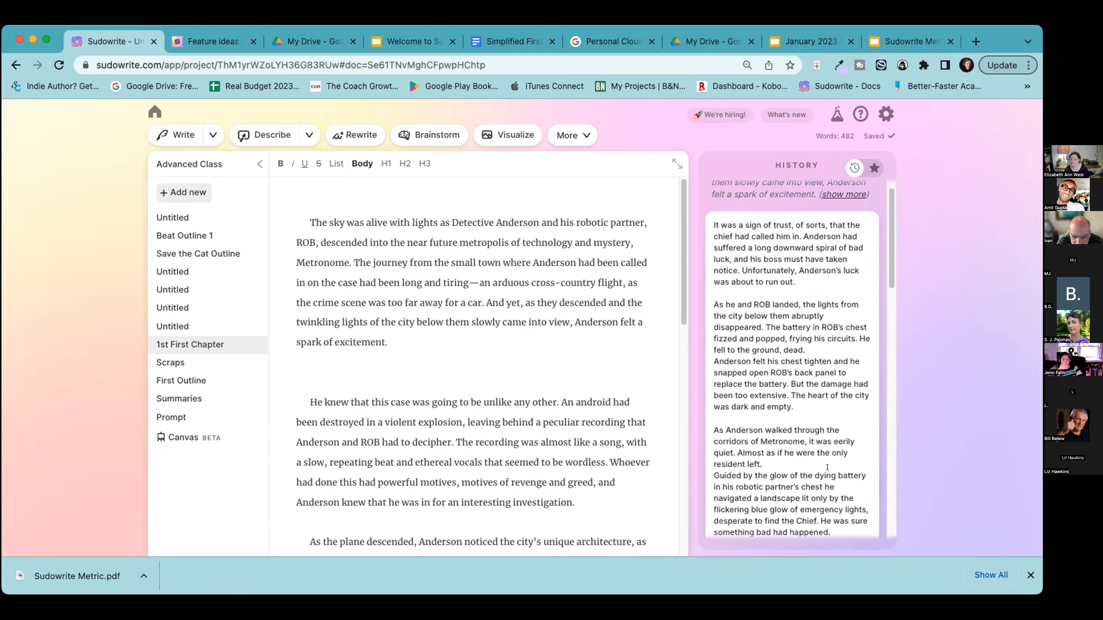
scroll(827, 466, down, 6)
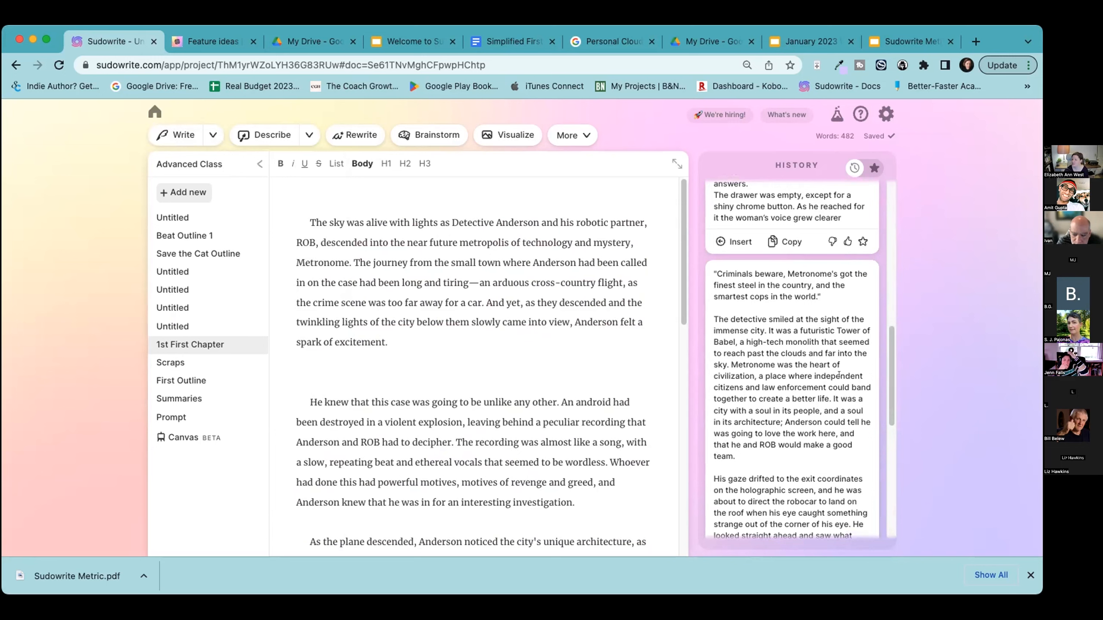
Step: Lower the Write creativity to one notch above Least and return to the chapter text
scroll(839, 374, up, 15)
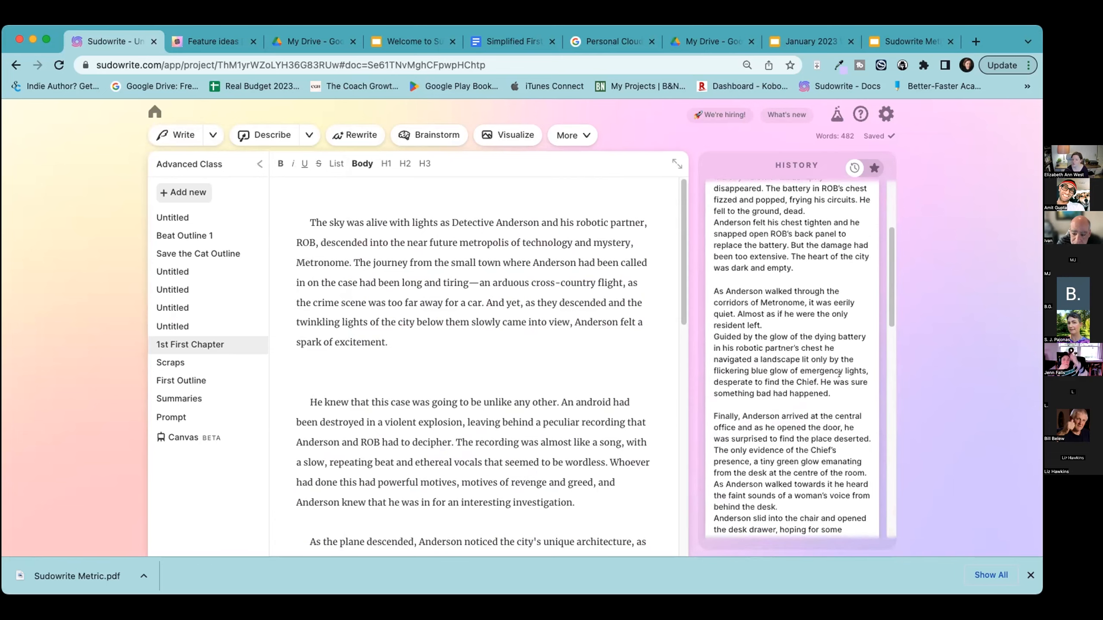
scroll(838, 374, down, 3)
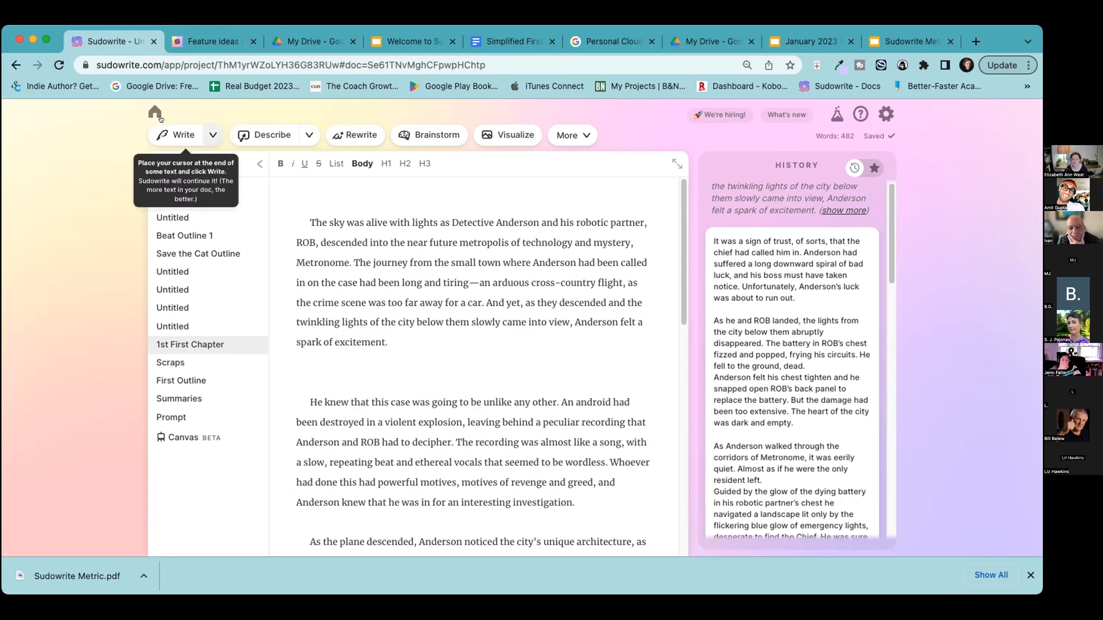
click(213, 135)
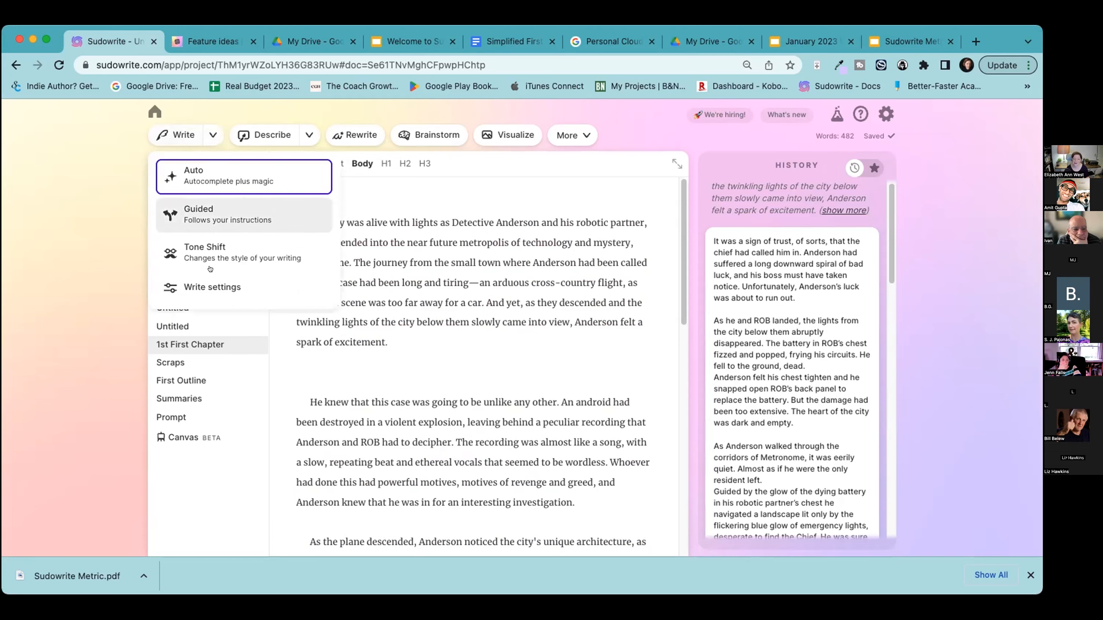
click(228, 286)
click(203, 208)
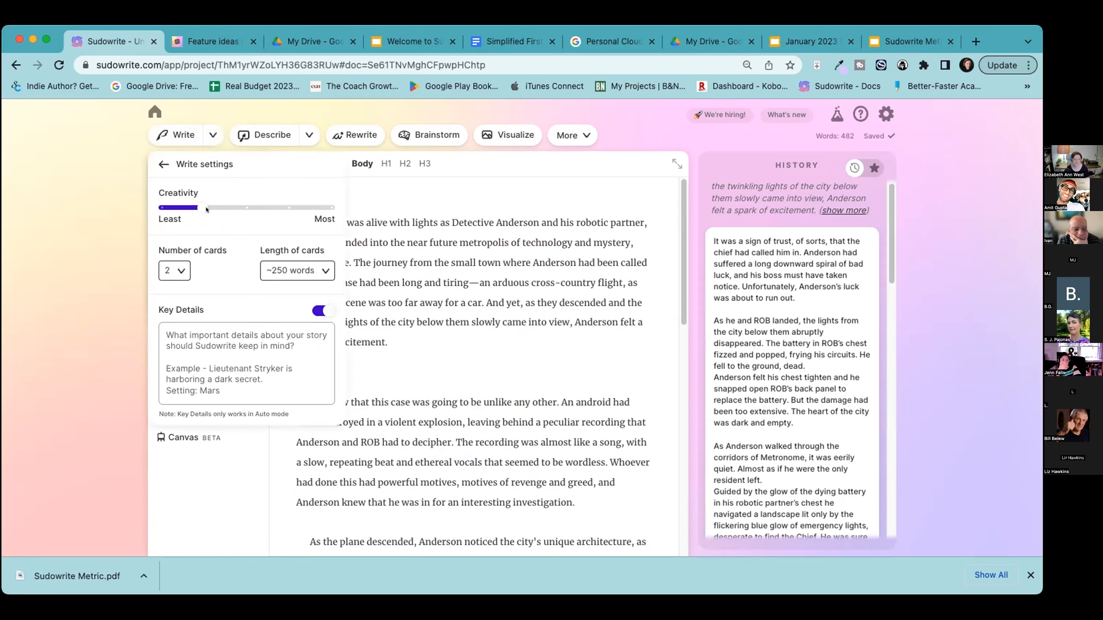
click(444, 353)
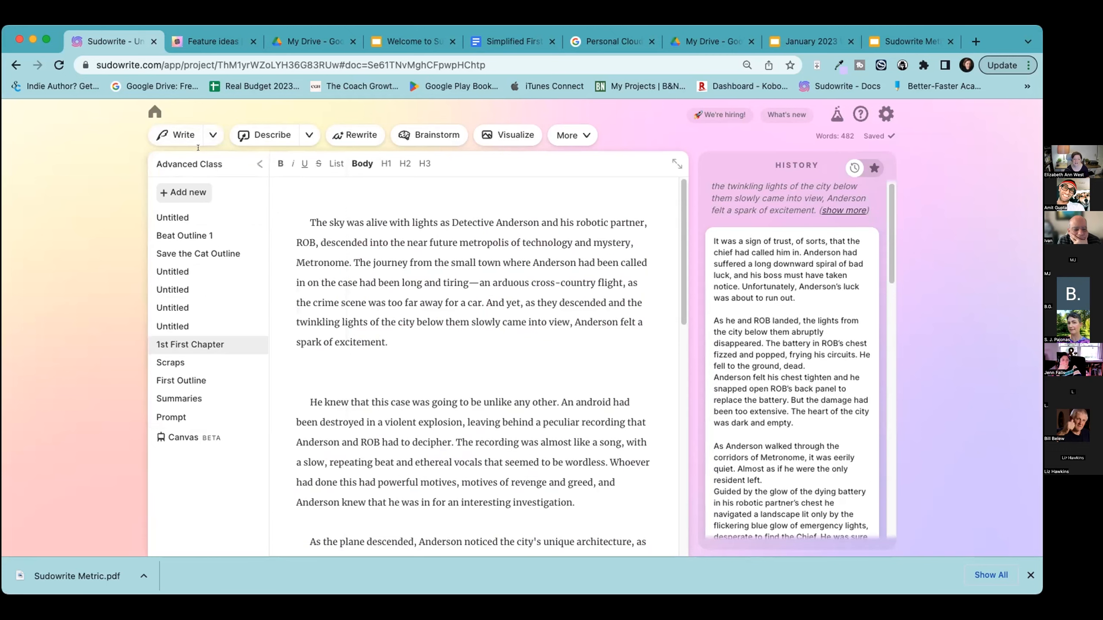
Step: Generate new Write continuations at the lower creativity, expand the source passage they build on, and read both suggested cards
click(181, 137)
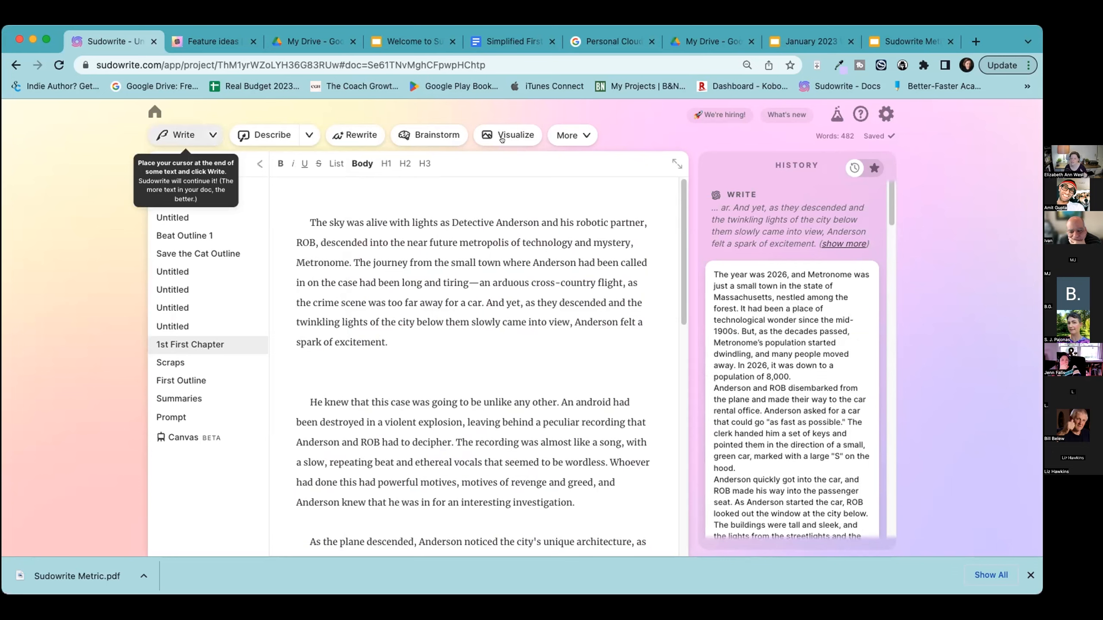
click(829, 243)
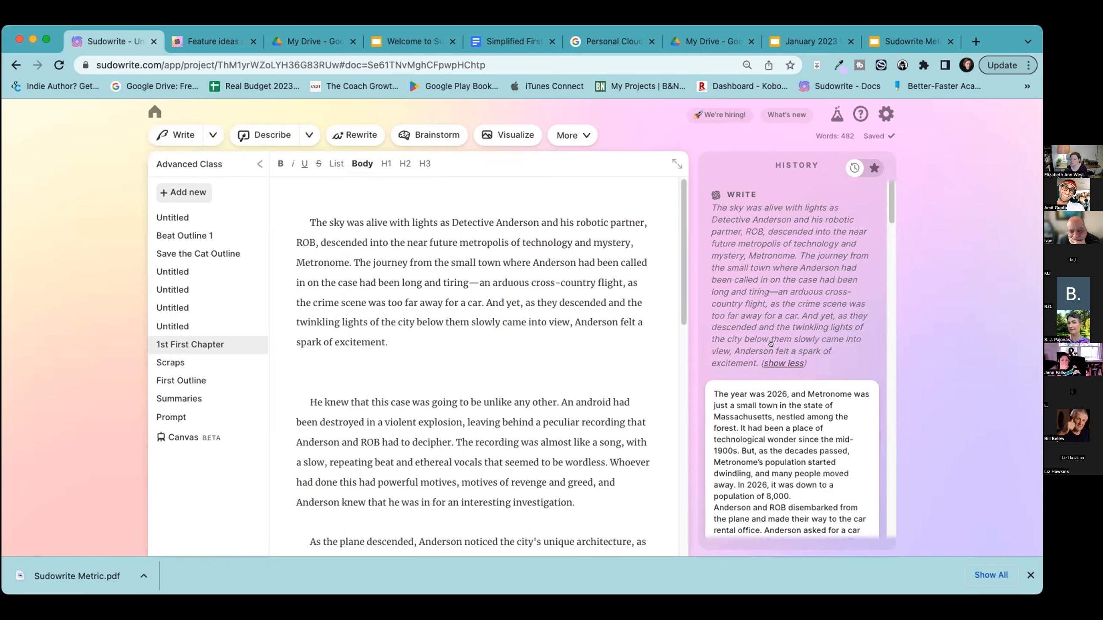
scroll(733, 334, down, 5)
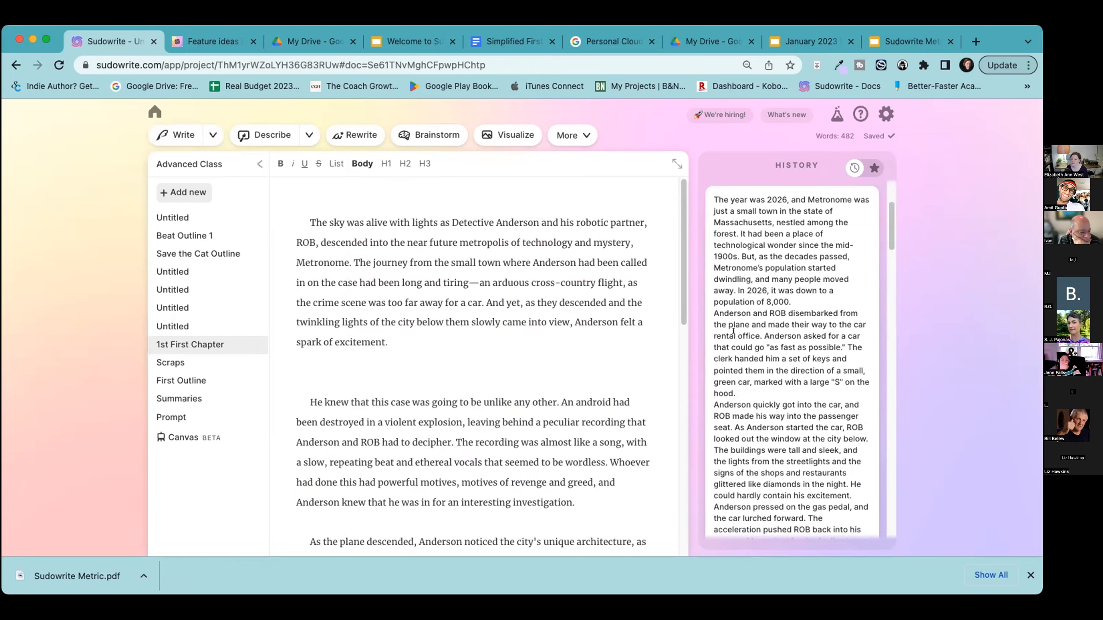
scroll(783, 317, up, 1)
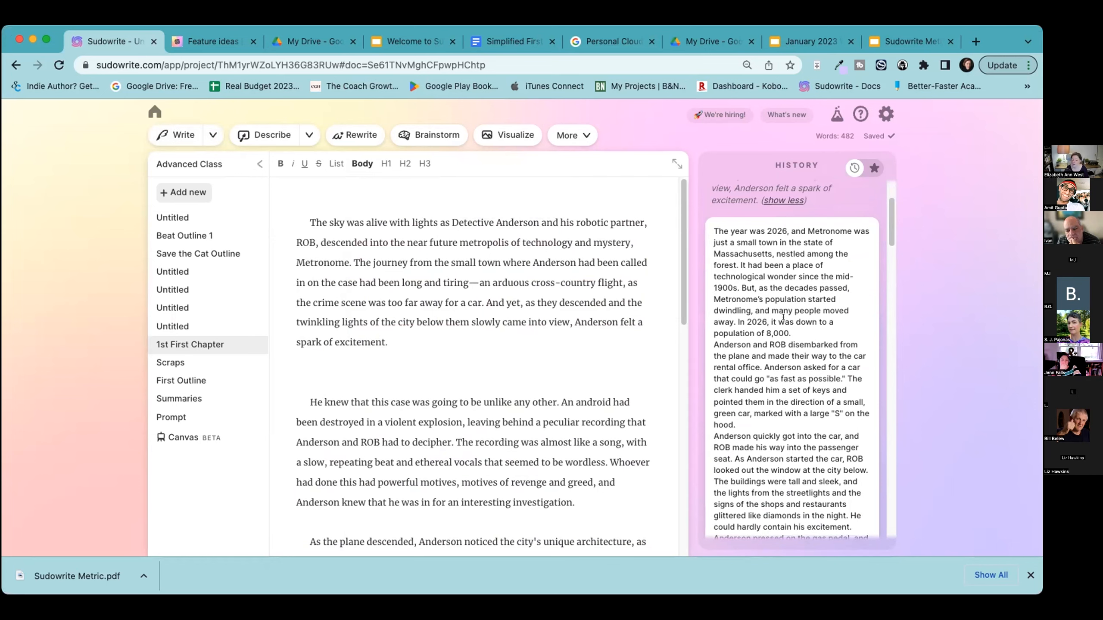
scroll(784, 317, down, 5)
scroll(776, 318, down, 1)
scroll(777, 320, down, 5)
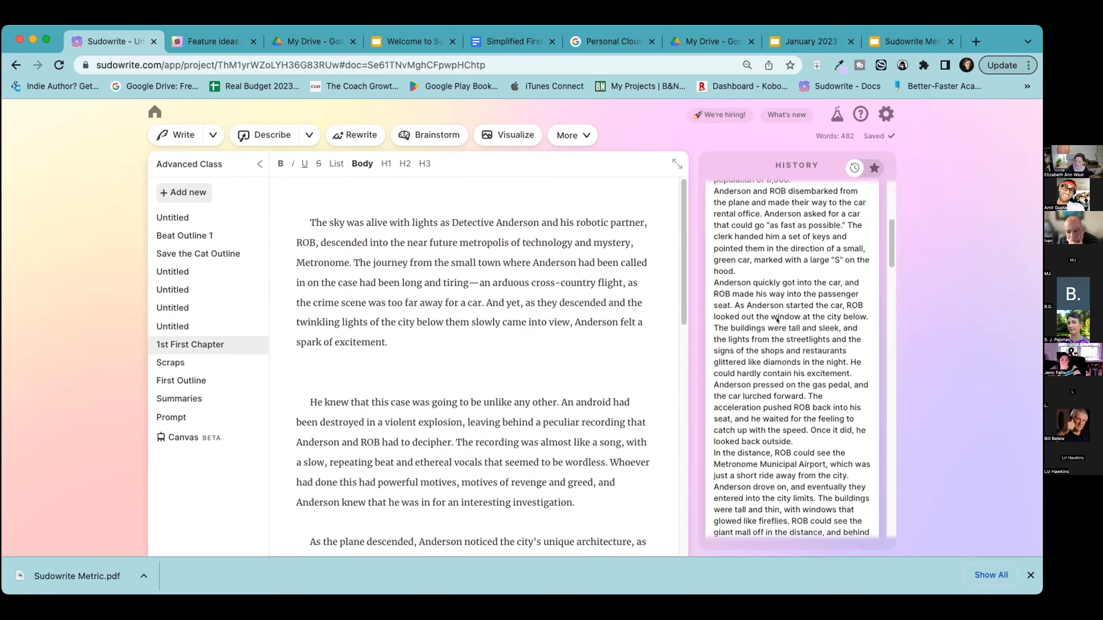
scroll(777, 319, down, 10)
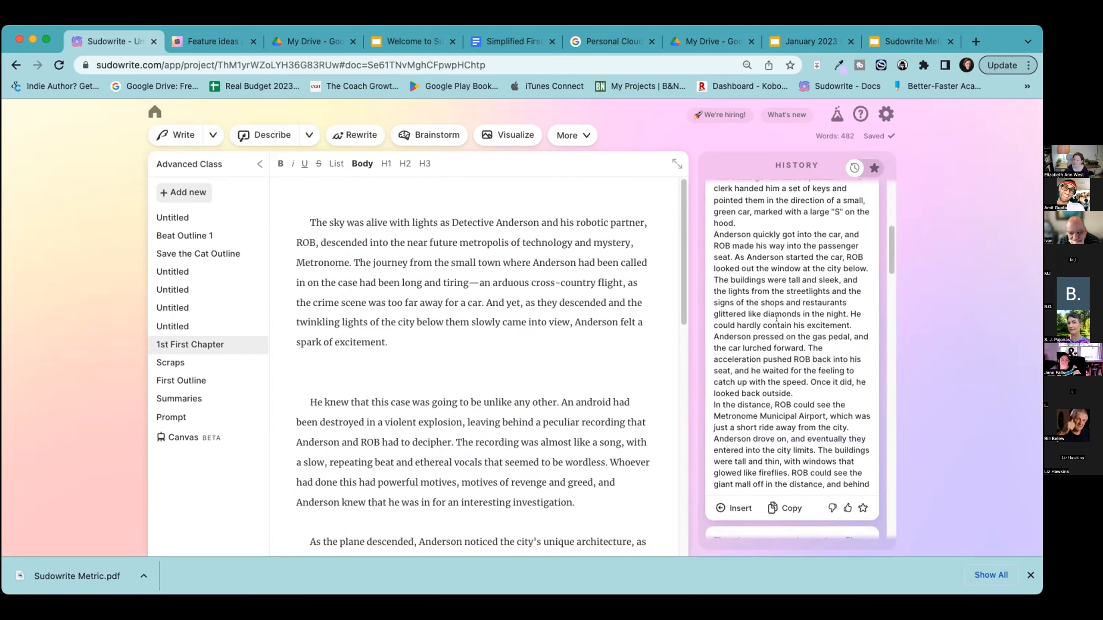
scroll(776, 318, down, 6)
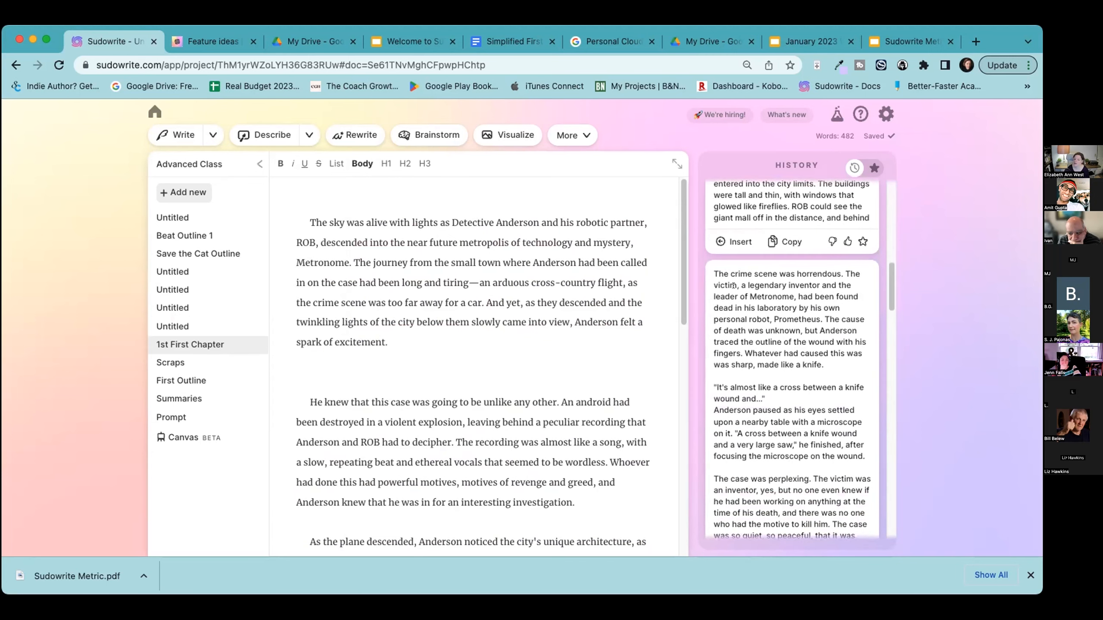
drag(738, 285, 814, 297)
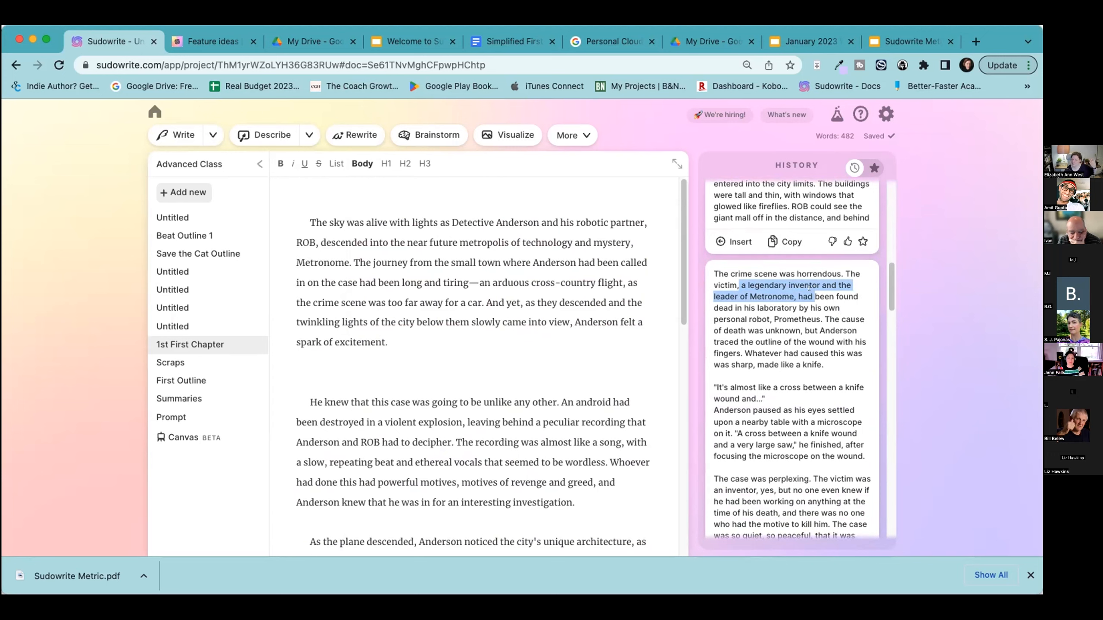
Step: Raise the Write creativity to the midpoint between Least and Most for the end of the first paragraph
click(443, 343)
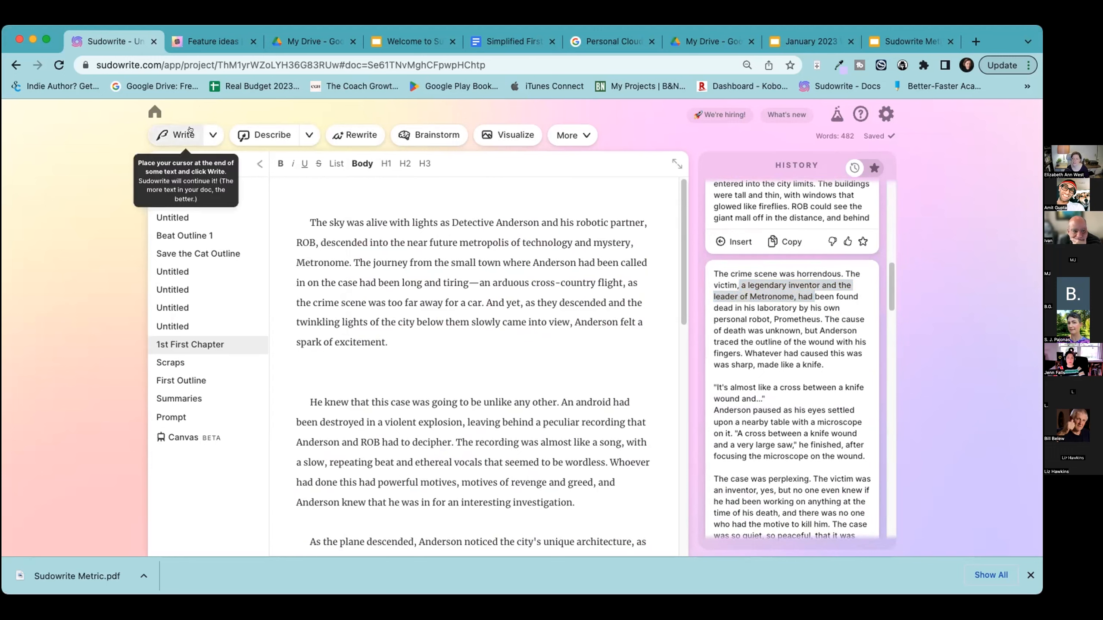
click(211, 136)
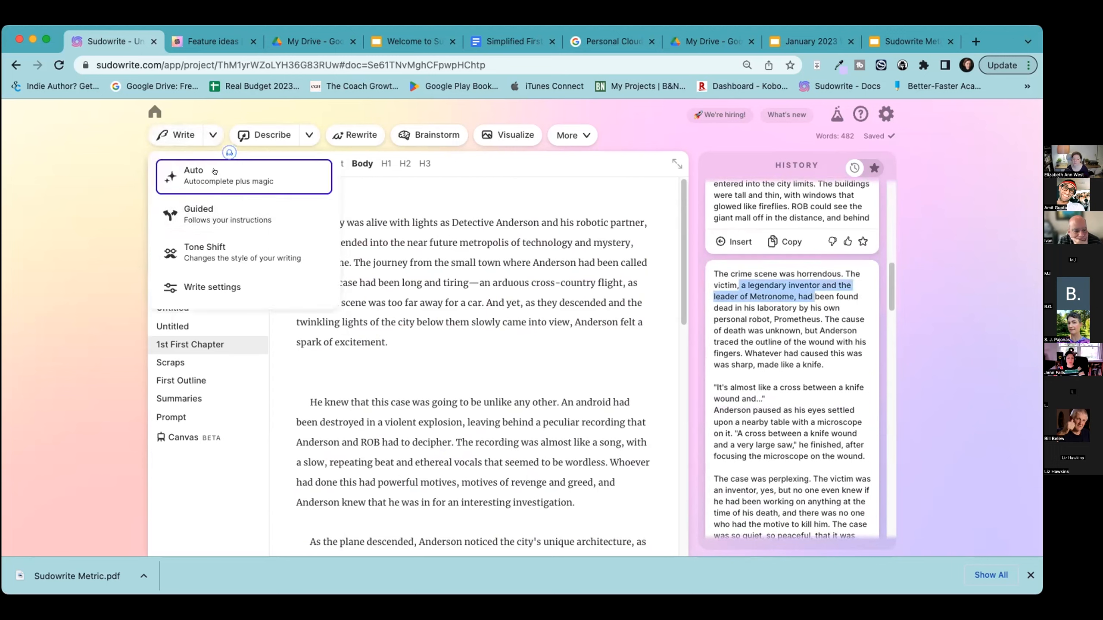
click(236, 288)
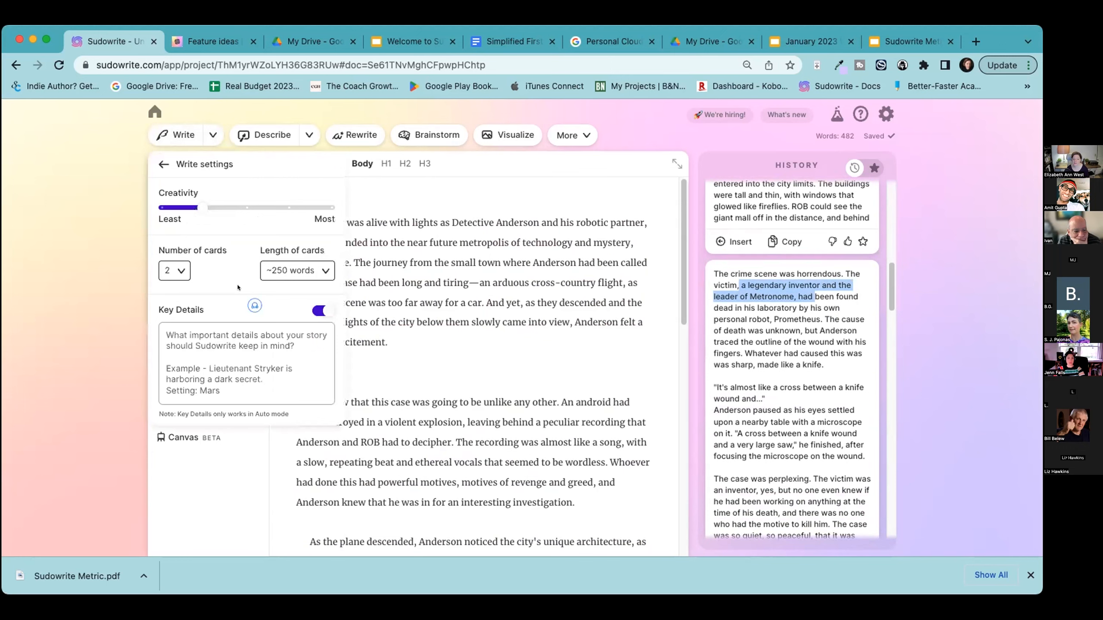
drag(196, 207, 230, 209)
Step: Enter the Write key detail "Detective Anderson is under investigation for mishandling evidence so he has to solve this case."
click(284, 370)
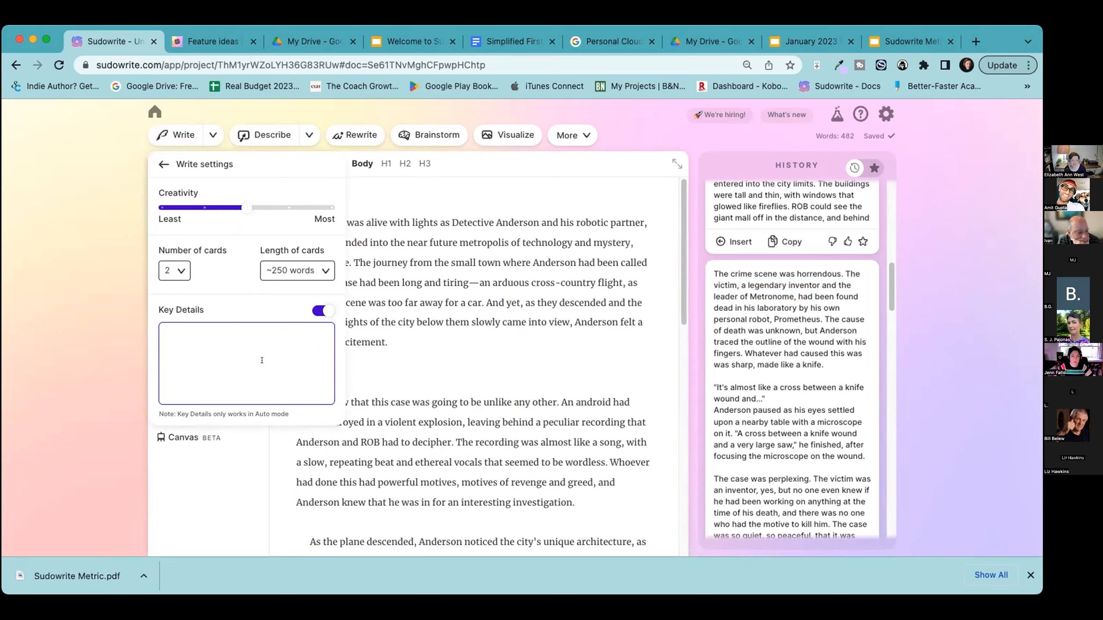
text(Detective)
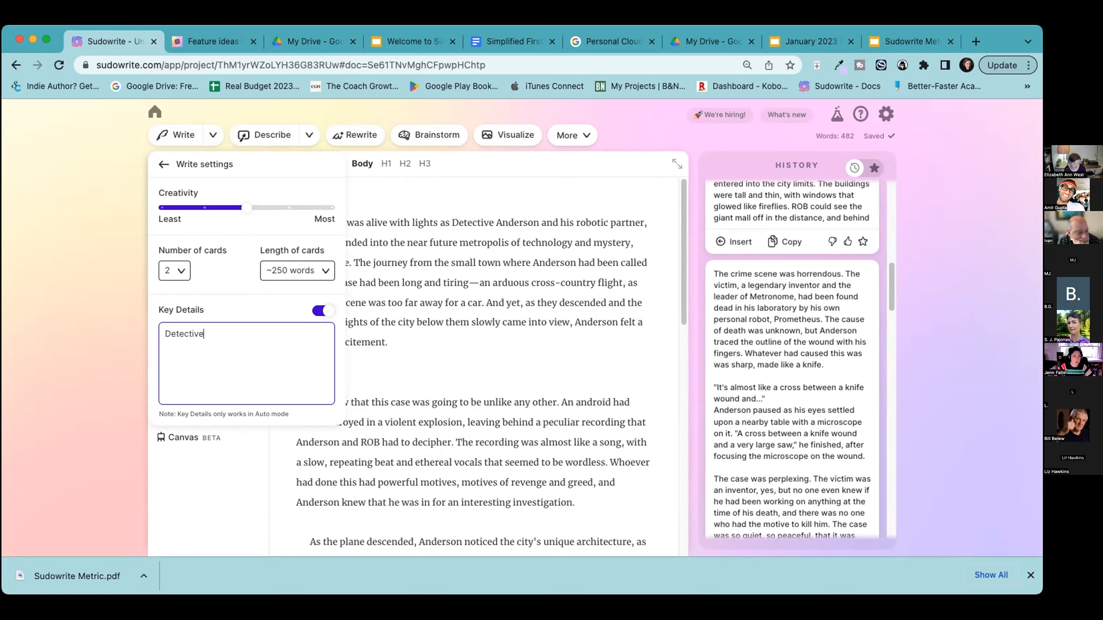
text( Ander)
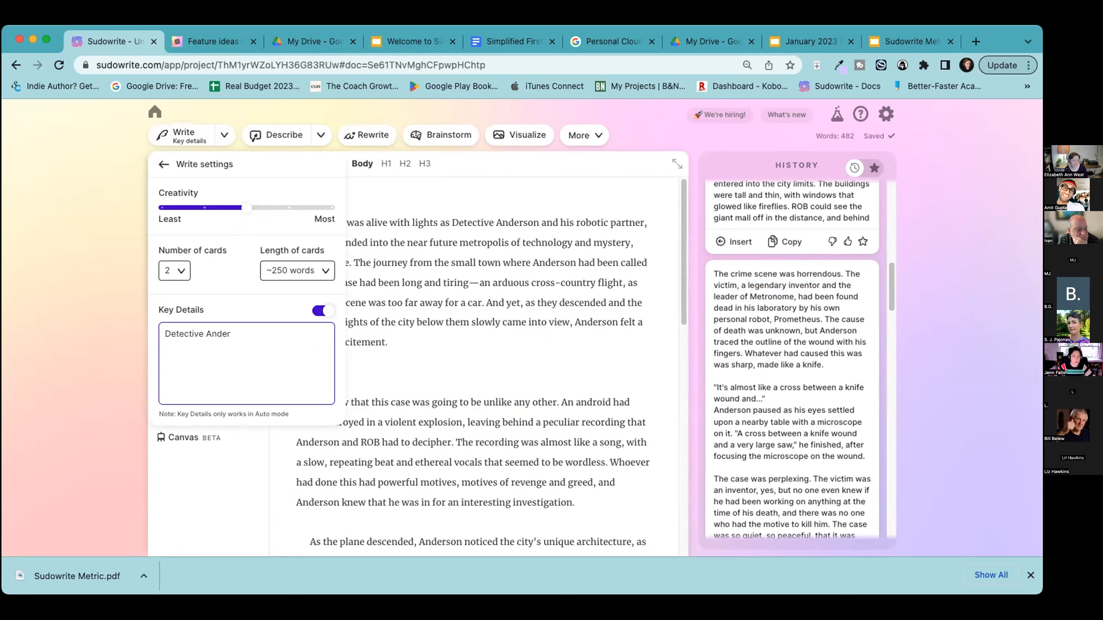
text(son is on)
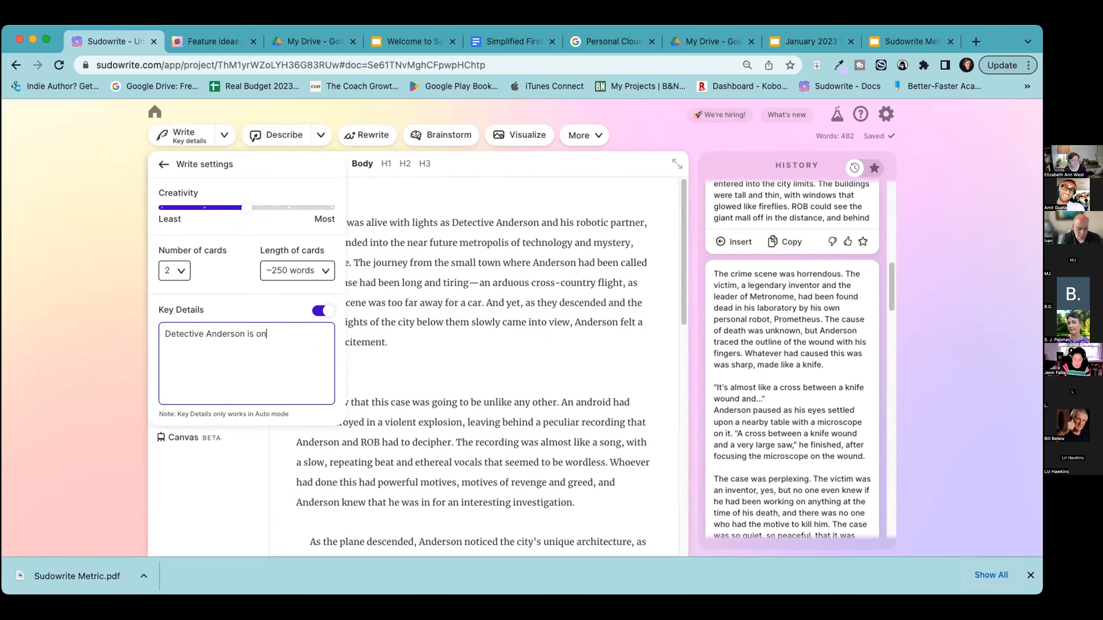
key(BackSpace)
key(BackSpace)
text(un)
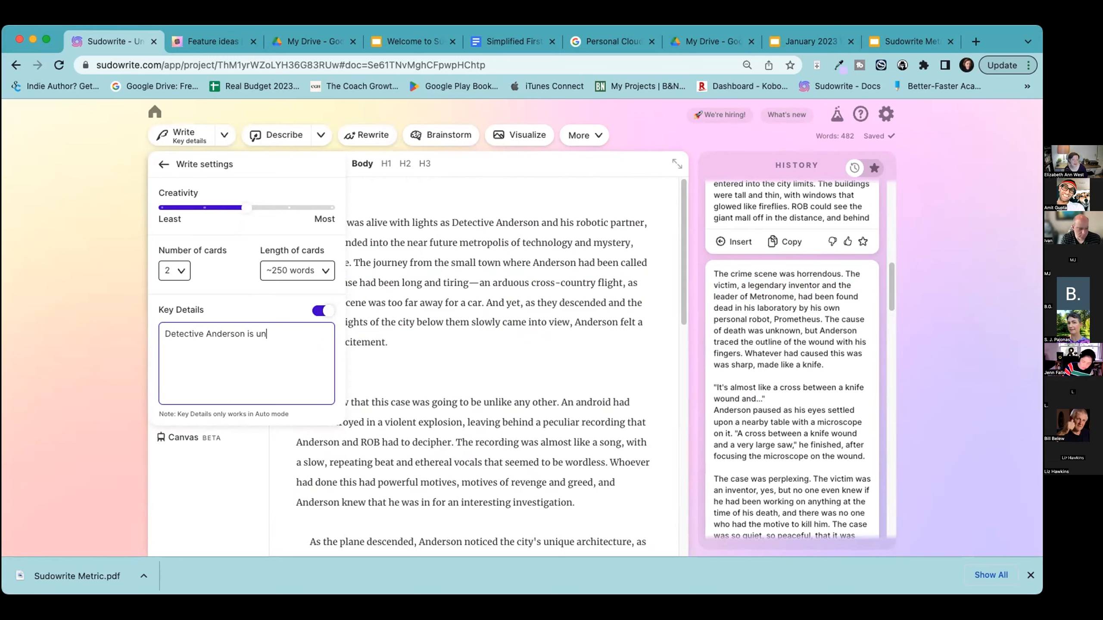
text(der investigat)
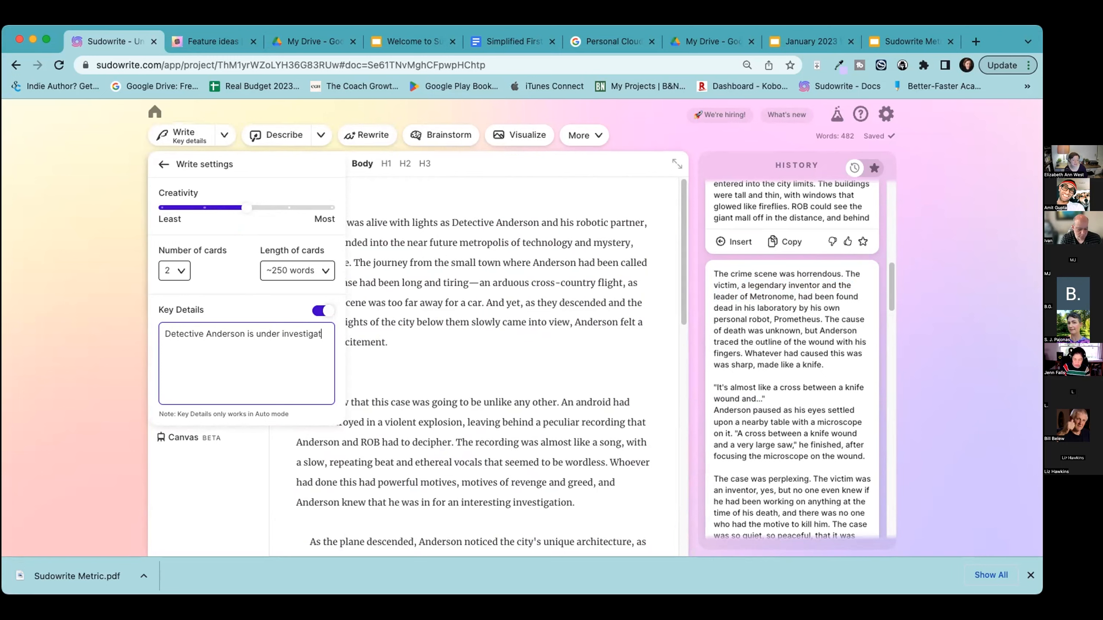
text(ion for m)
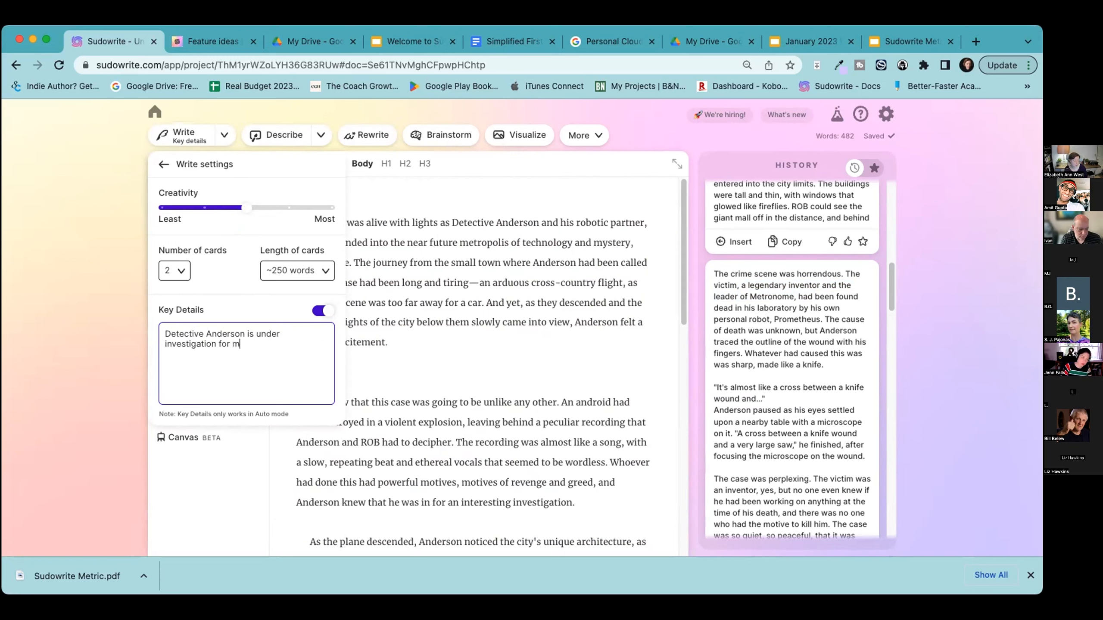
text(ishandling )
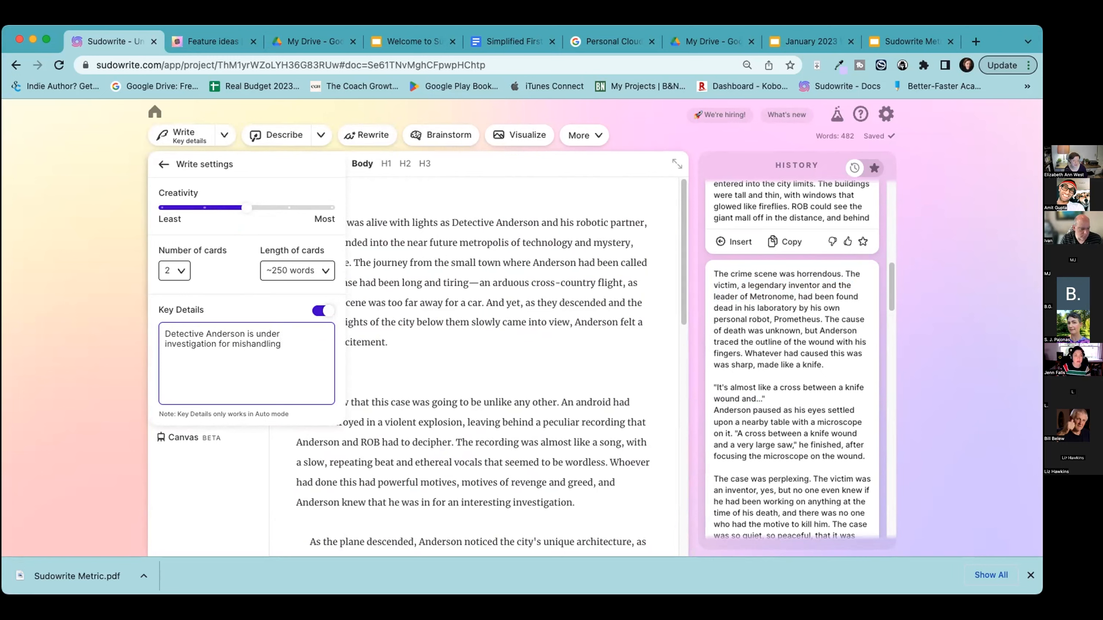
text(evidence so he h)
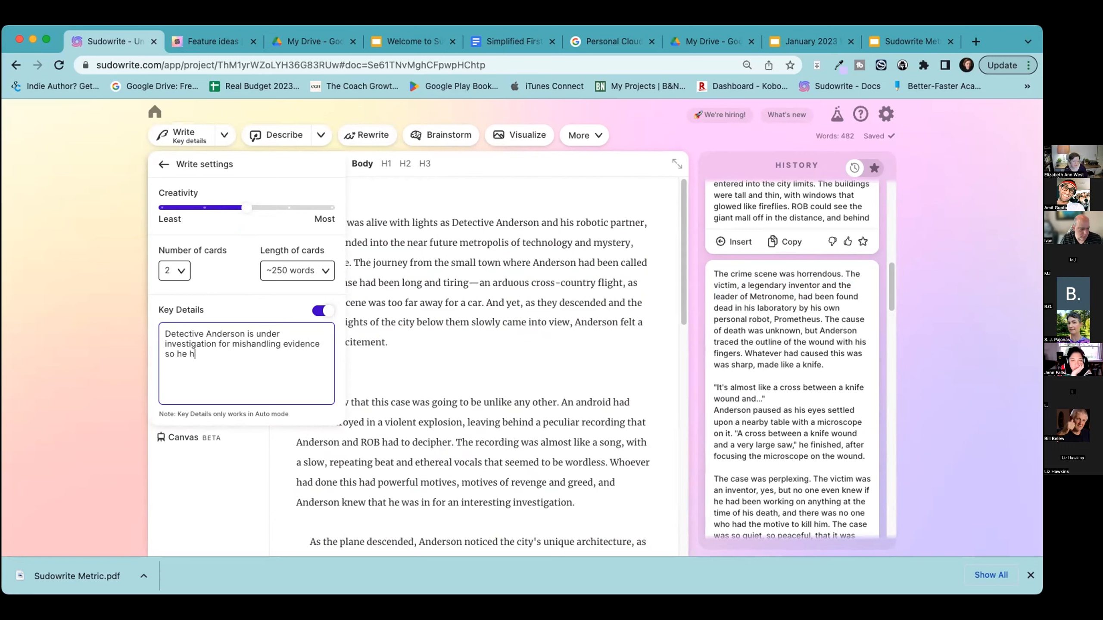
text(as to solve this case.)
Step: Add a second key-detail paragraph after a blank line: "ROB and Detective Anderson are main characters, DO NOT KILL THEM."
key(Return)
key(Return)
text(Rob)
key(BackSpace)
key(BackSpace)
text(OB a)
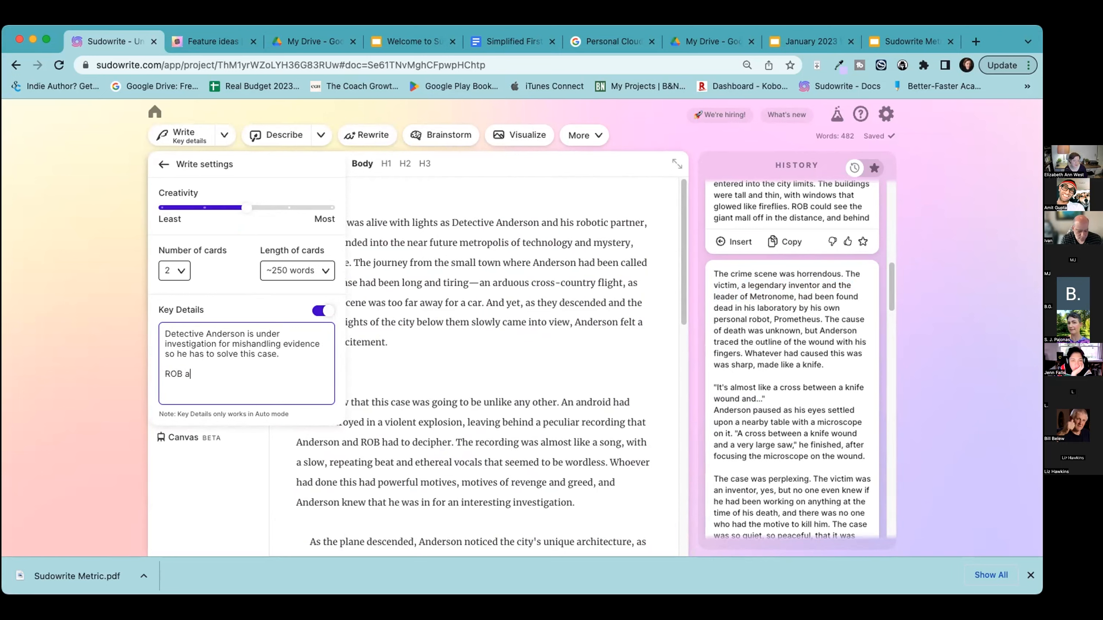
text(nd Detective)
text( Anderson are main)
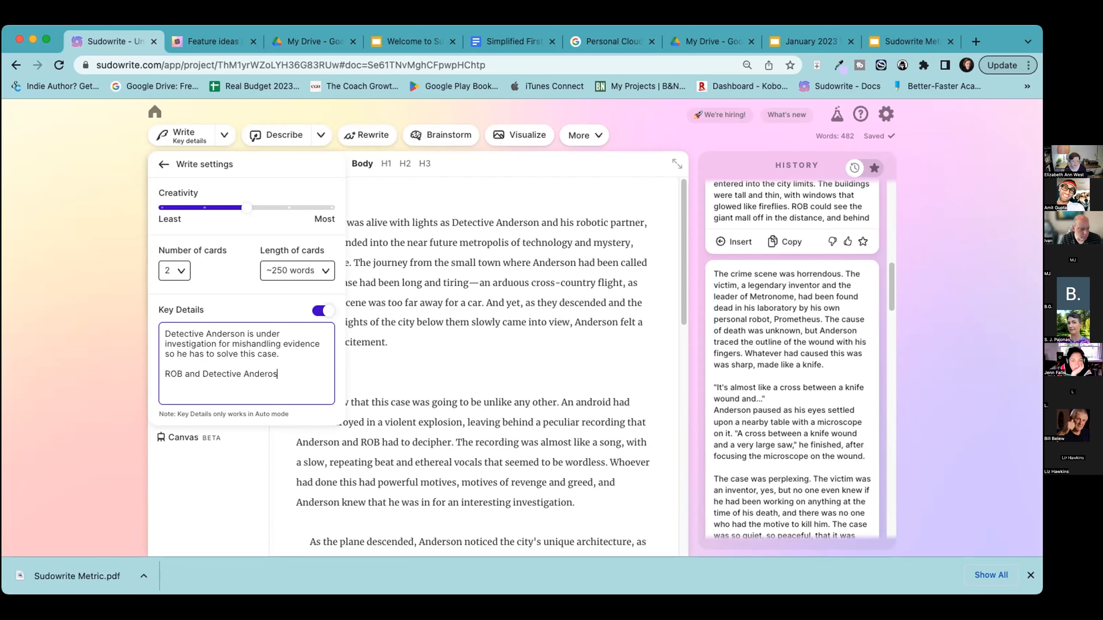
text( characters, DO NOT KILL THEM)
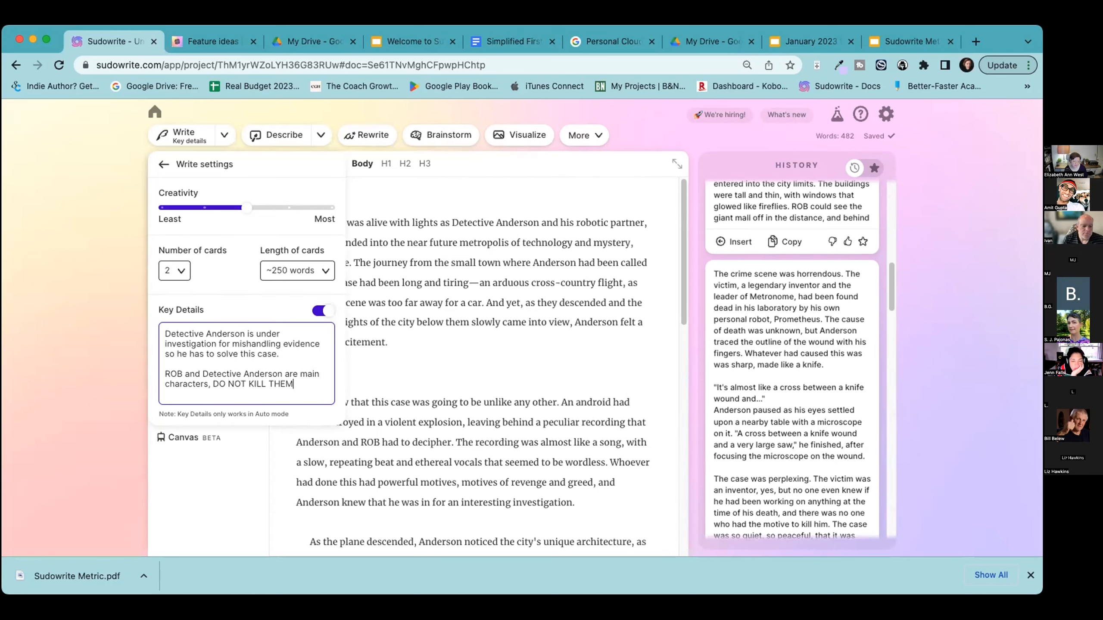
text(.)
Step: Add a third key-detail paragraph after a blank line: "Detective Anderson suffers from motion sickness."
key(Return)
key(Return)
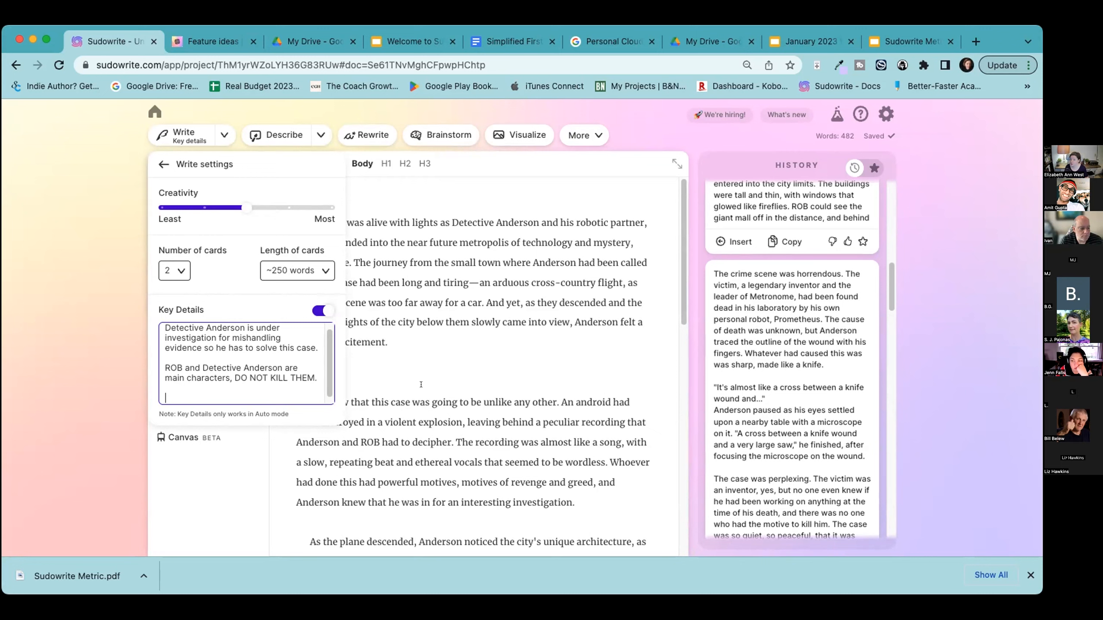
text(Dr. Anderson)
key(BackSpace)
key(BackSpace)
key(BackSpace)
key(BackSpace)
key(BackSpace)
key(BackSpace)
key(BackSpace)
key(BackSpace)
key(BackSpace)
key(BackSpace)
key(BackSpace)
text(etective Ans)
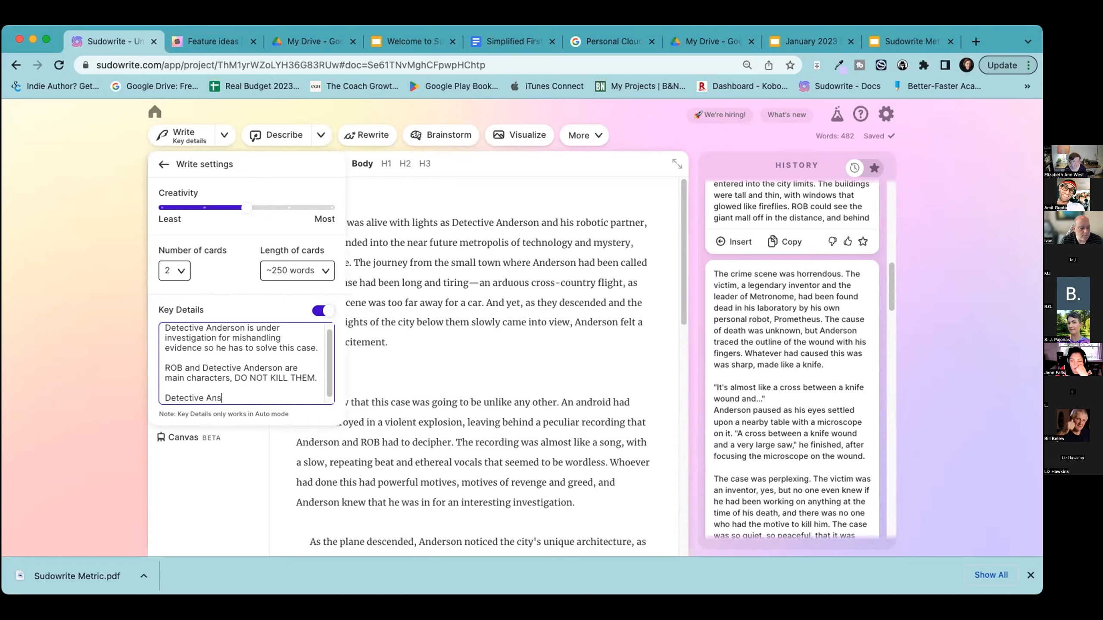
key(BackSpace)
text(derson suffers from motion sicknes)
text(s.)
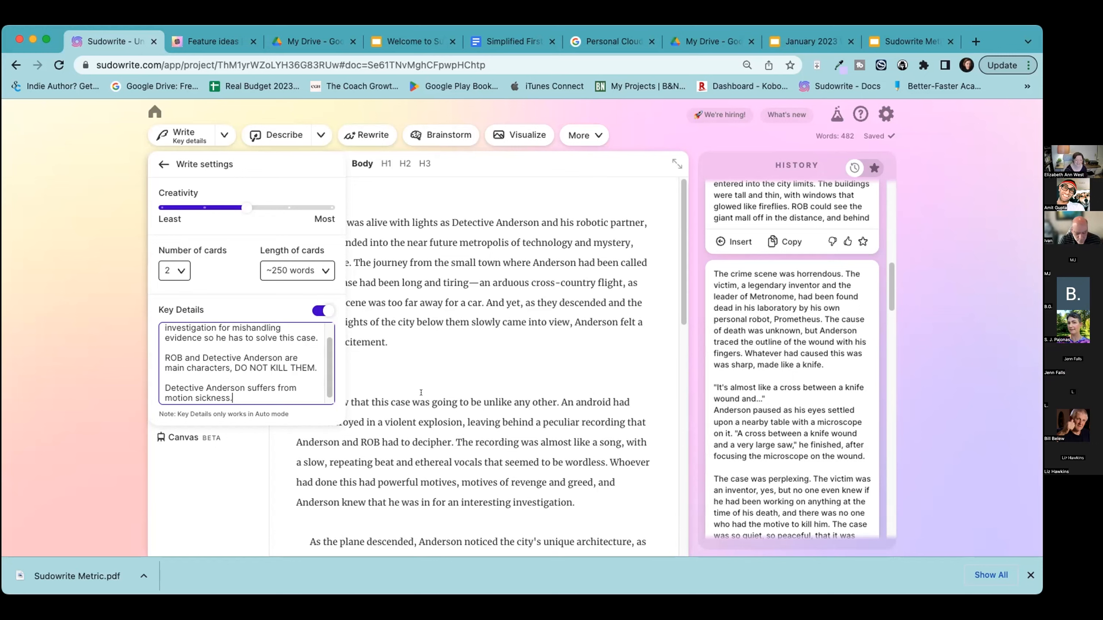
Step: Close the Write settings, generate continuations that use the key details, and read the suggested cards
click(326, 354)
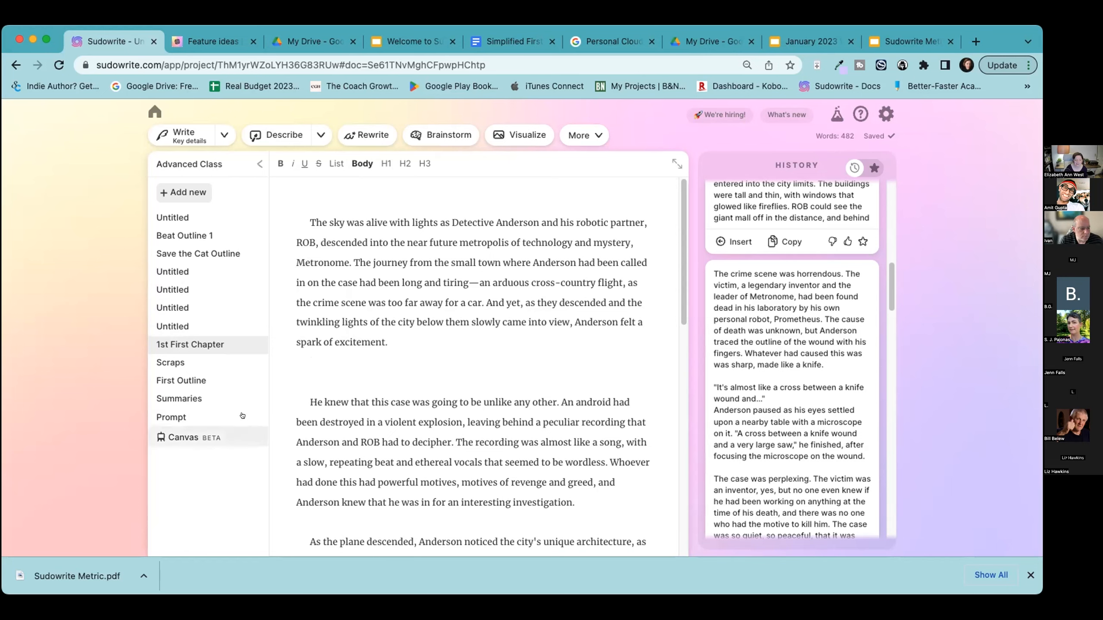
click(182, 138)
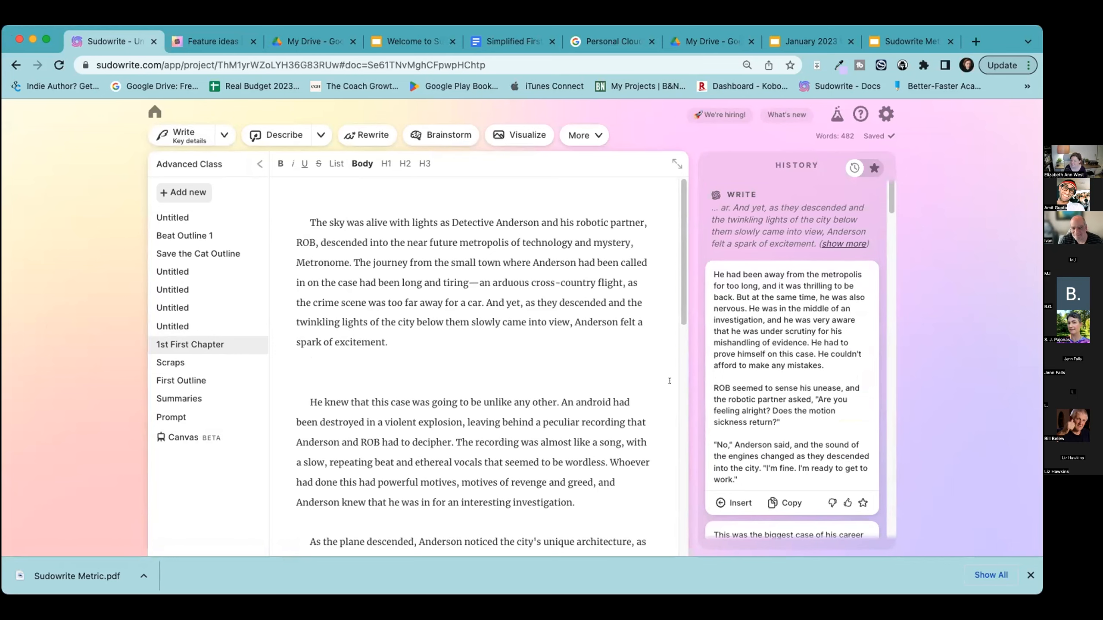
scroll(772, 393, down, 3)
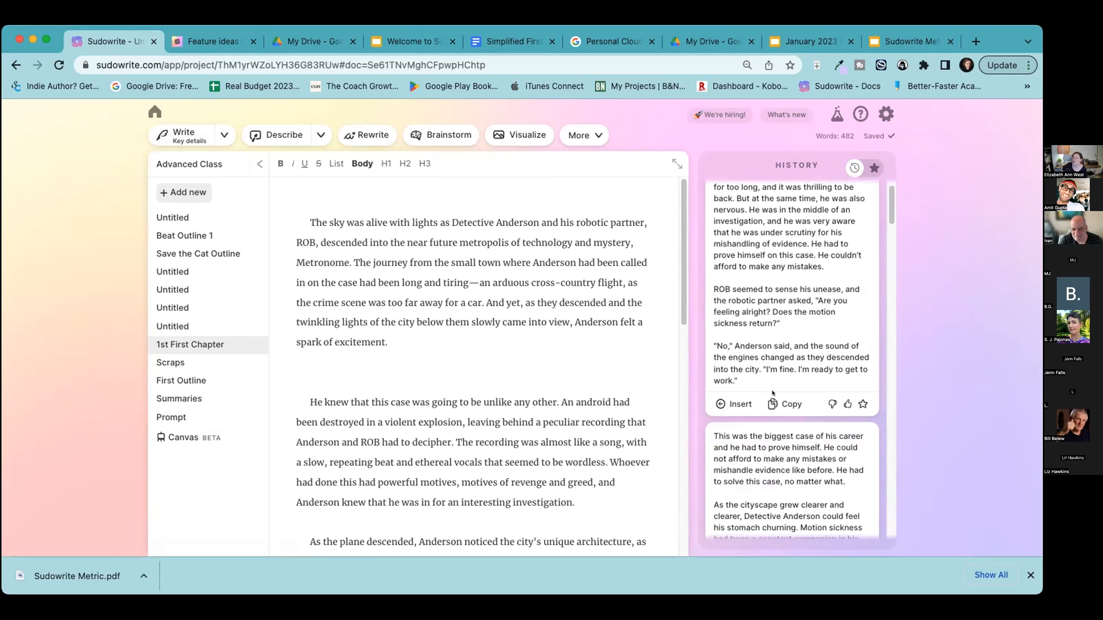